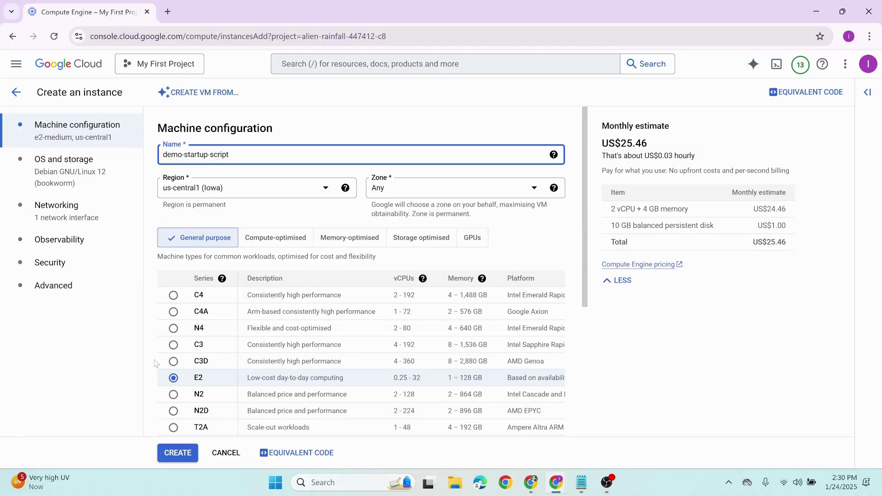
Step: Allow HTTP traffic in the firewall options of the new instance's networking settings
click(51, 210)
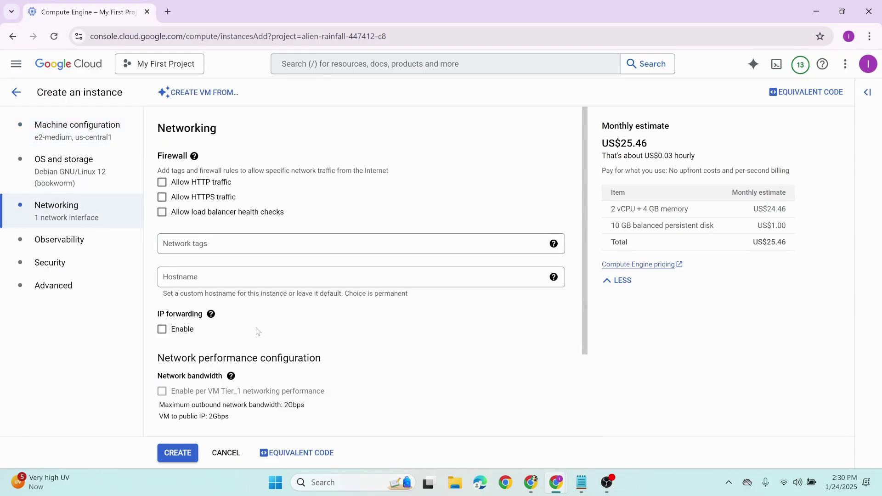
scroll(258, 331, down, 3)
scroll(258, 331, up, 3)
click(161, 182)
Step: Review the machine configuration with its advanced configurations, and the OS and storage settings of the new instance
click(50, 131)
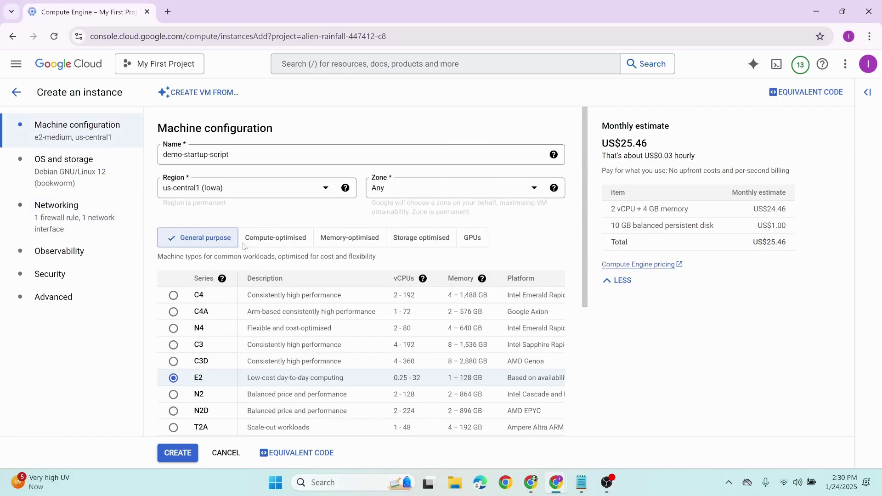
scroll(312, 268, down, 5)
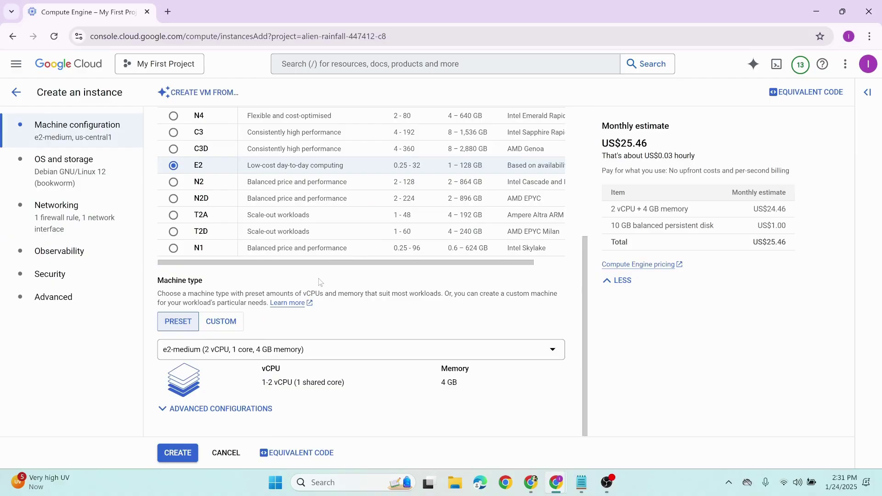
click(240, 409)
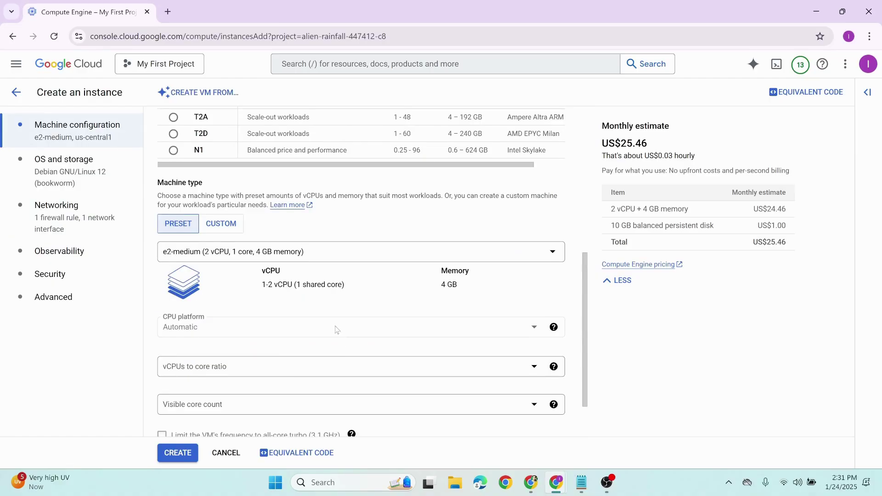
scroll(236, 396, up, 9)
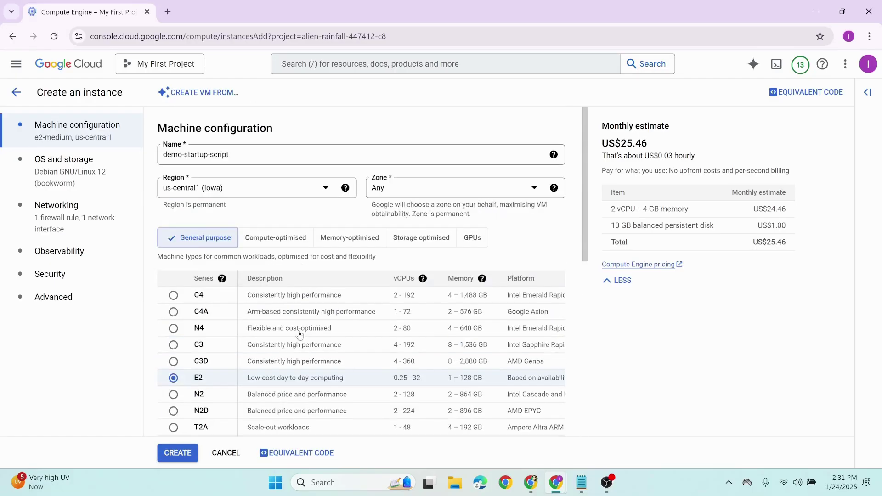
click(52, 171)
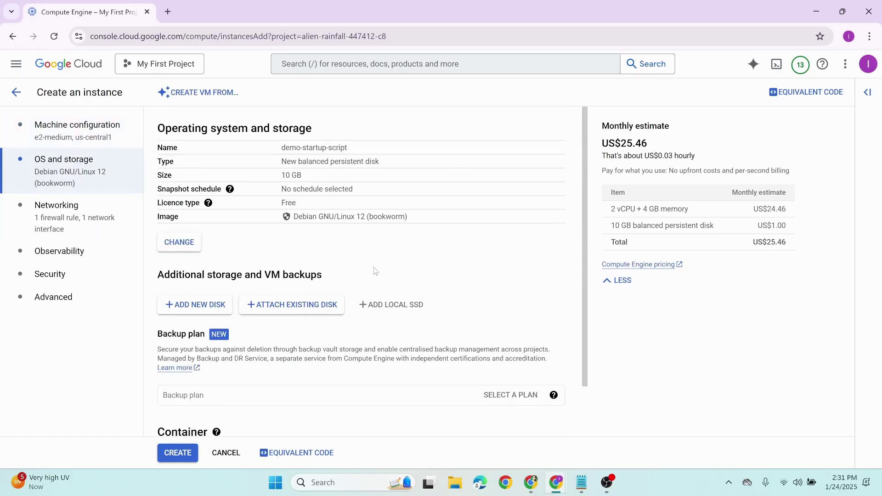
scroll(376, 271, down, 2)
scroll(282, 358, up, 1)
scroll(282, 358, down, 1)
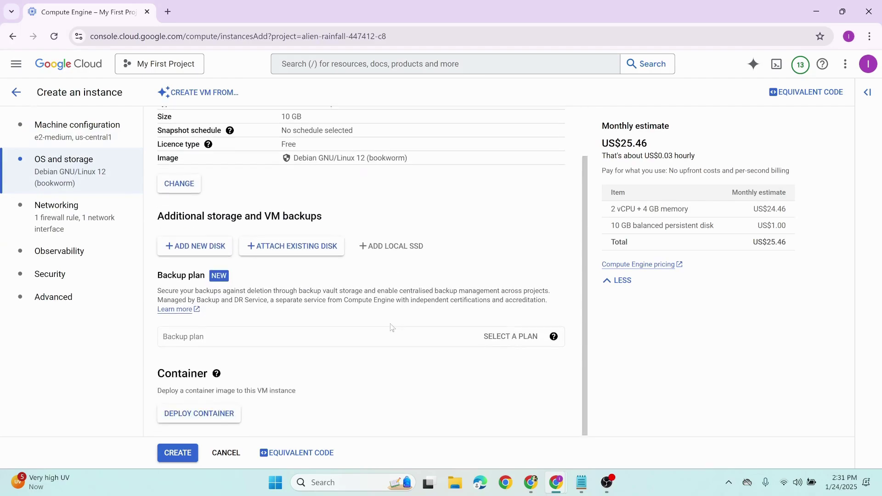
mouse_move(282, 358)
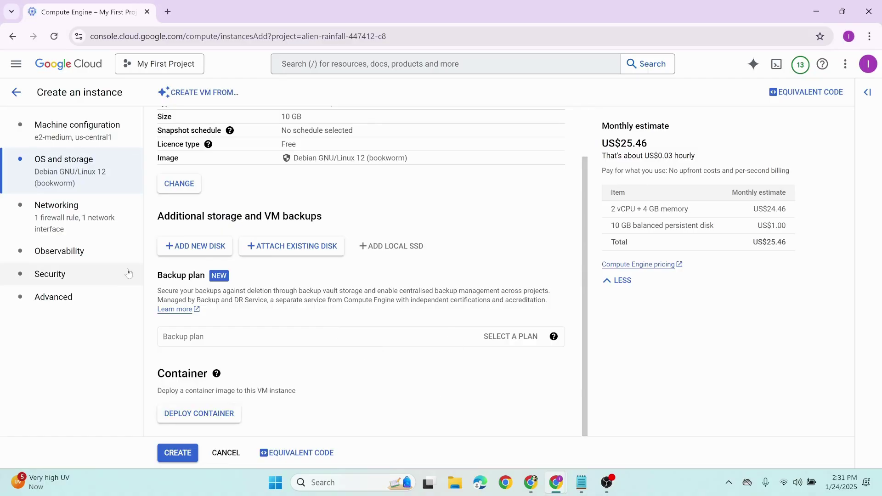
Step: Look through the networking, observability and advanced settings, and return to the machine configuration
click(63, 219)
scroll(303, 334, down, 3)
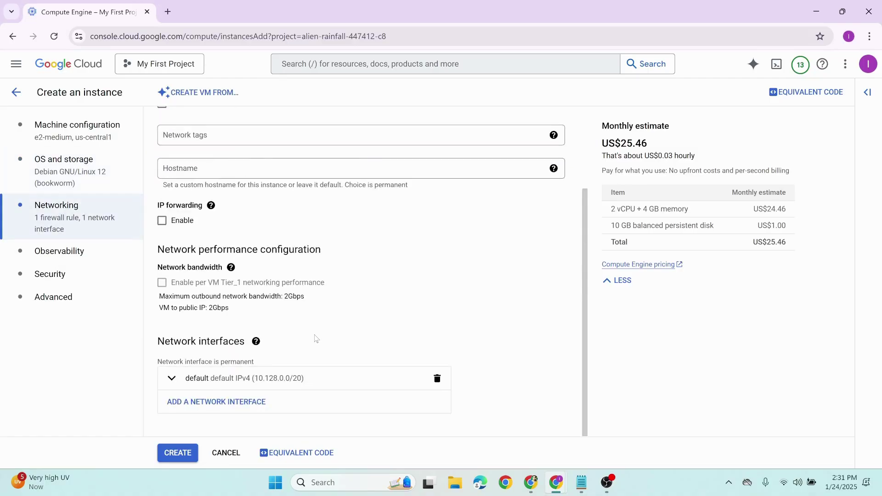
scroll(258, 352, up, 3)
click(61, 257)
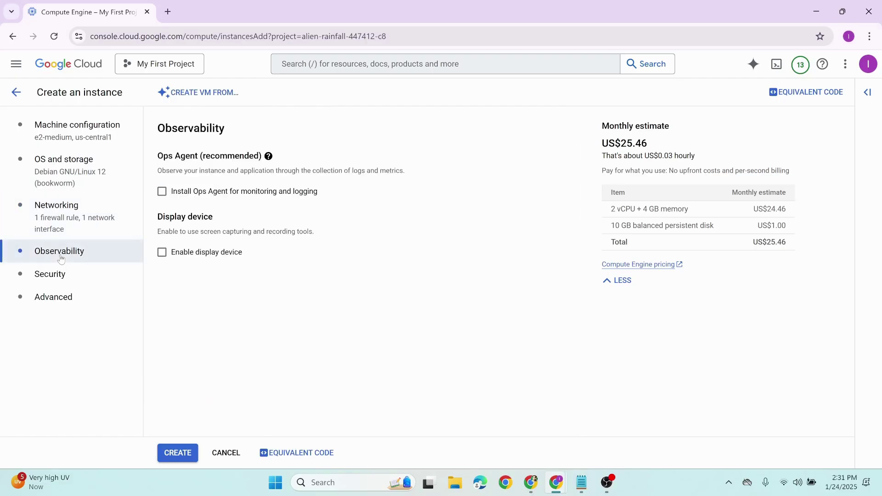
click(64, 298)
scroll(388, 309, down, 5)
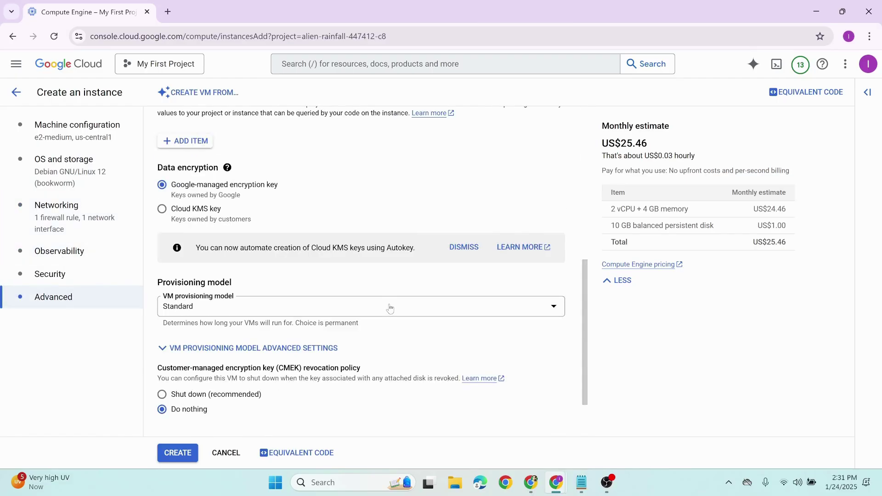
scroll(389, 307, up, 5)
scroll(389, 308, up, 1)
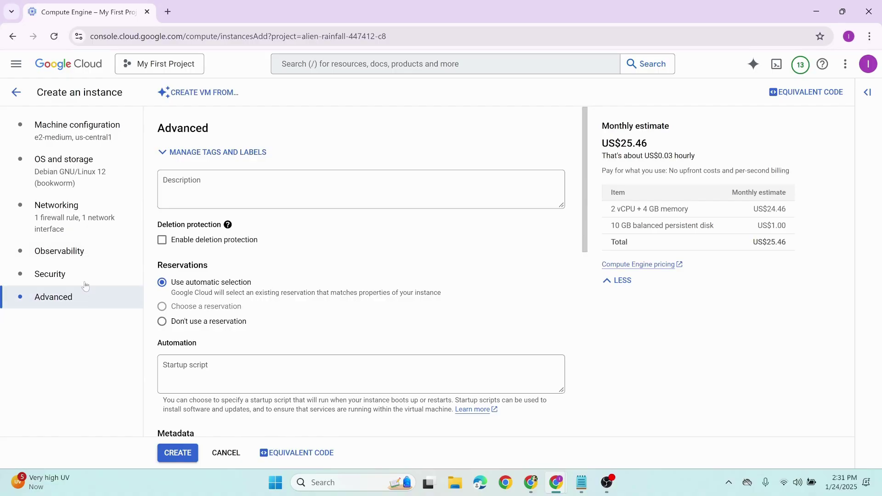
click(82, 130)
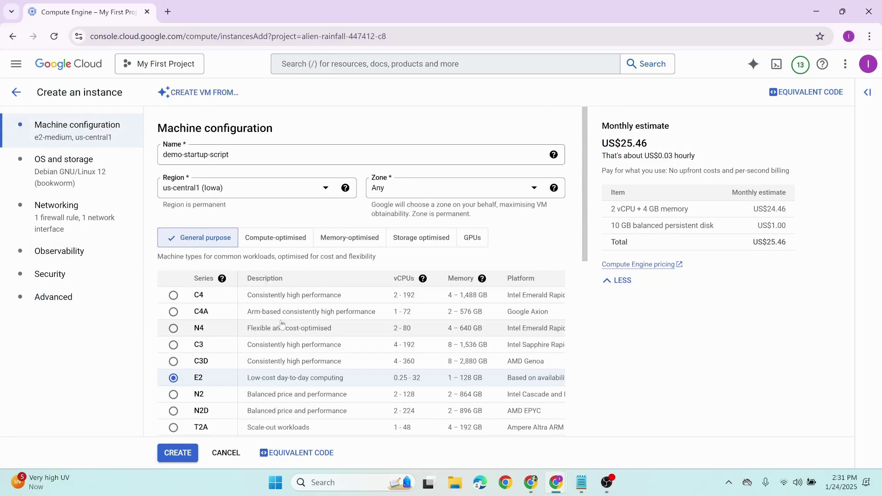
Step: Examine the advanced settings and read the description of the startup script under Automation
click(67, 305)
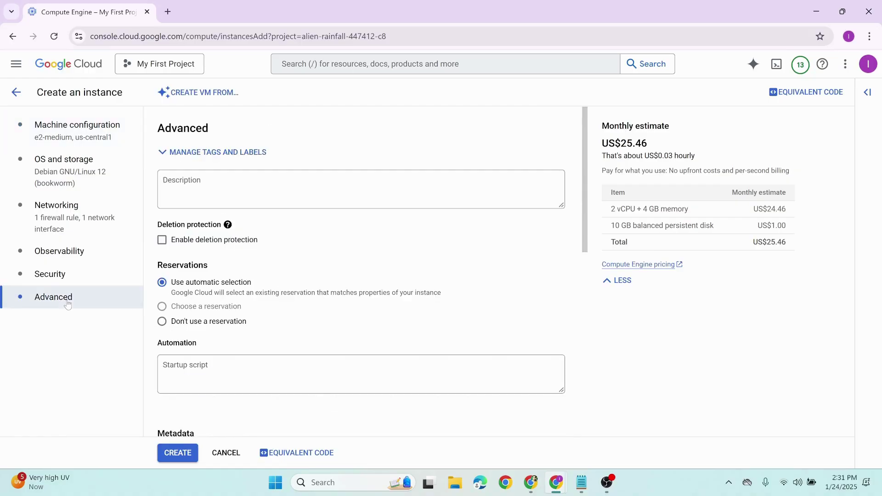
scroll(288, 295, down, 1)
scroll(288, 295, down, 3)
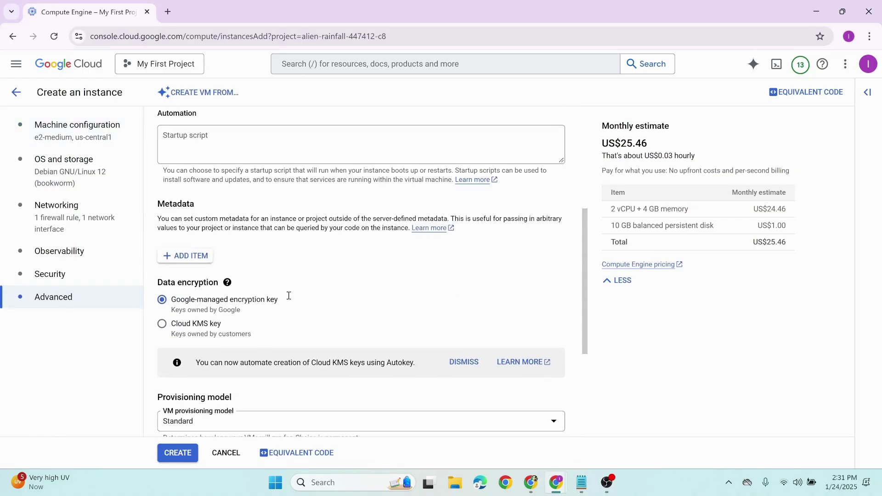
scroll(290, 299, down, 3)
scroll(288, 306, up, 5)
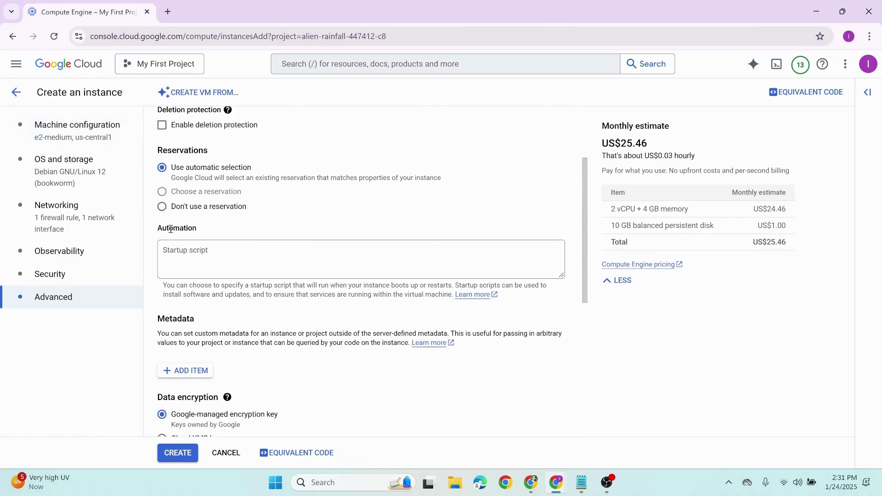
drag(163, 230, 194, 228)
drag(167, 287, 261, 286)
click(176, 289)
drag(365, 286, 542, 286)
drag(171, 298, 421, 293)
click(282, 297)
Step: Enter the startup script: #!/bin/bash, apt update, apt -y install apache2, echo "Hello world from $(hostname) $(hostname -I)" > /var/www/html/index.html
click(203, 261)
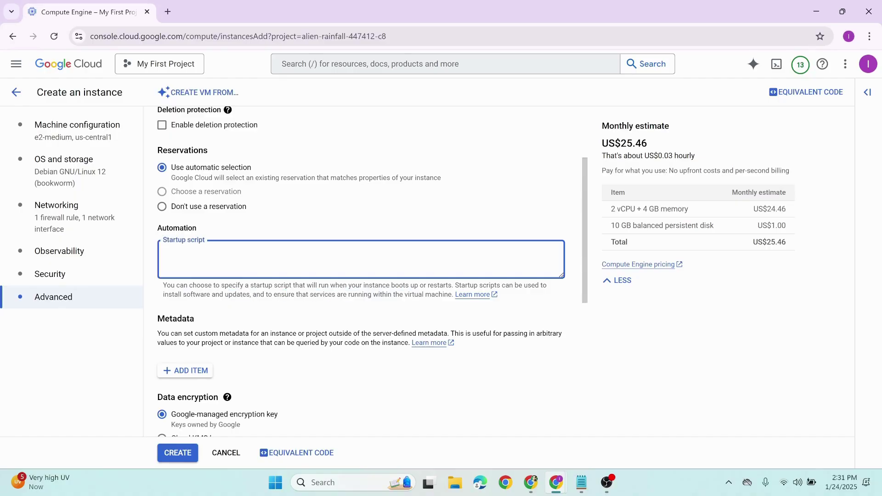
key(alt+Tab)
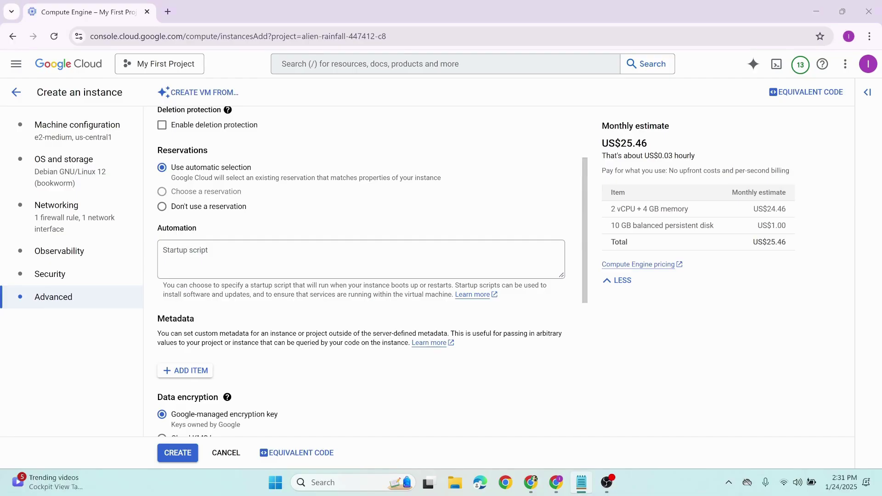
click(172, 256)
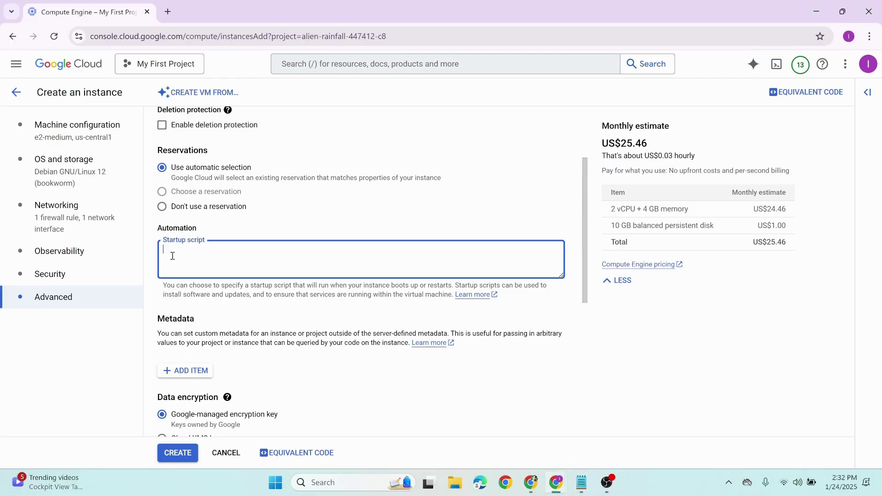
text(#!/bin/bash apt update apt -y install apache2 echo "Hello World from $(hostname) $(hostname -I)" > /var/www/html/index.html)
scroll(197, 261, up, 2)
scroll(188, 260, down, 1)
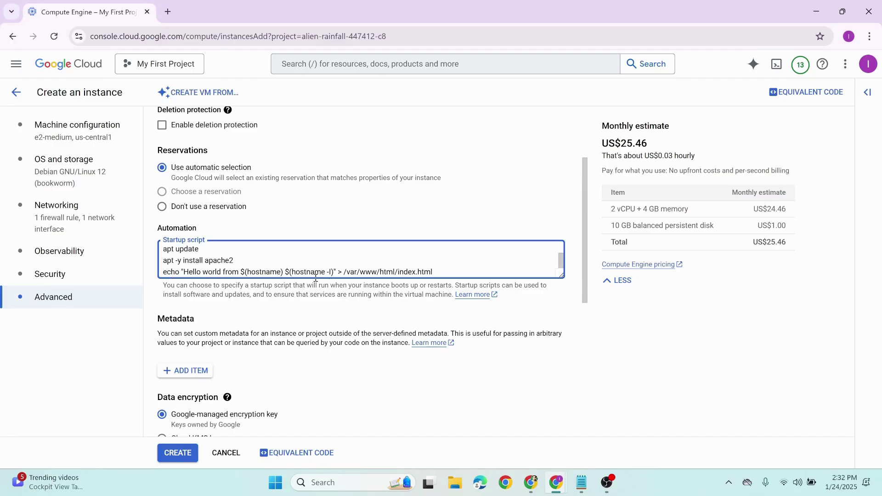
scroll(325, 267, down, 4)
scroll(301, 260, up, 4)
scroll(317, 275, down, 4)
scroll(311, 244, up, 6)
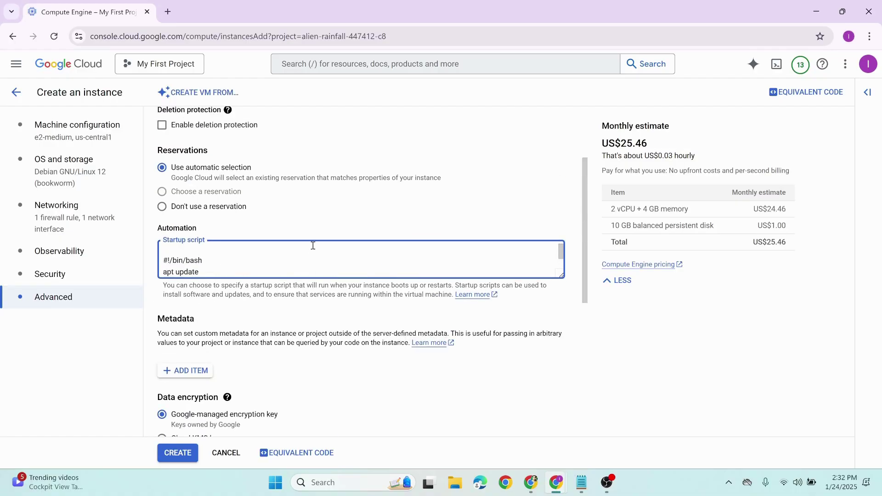
Step: Recheck the networking and advanced settings, and create the demo-startup-script instance
click(62, 214)
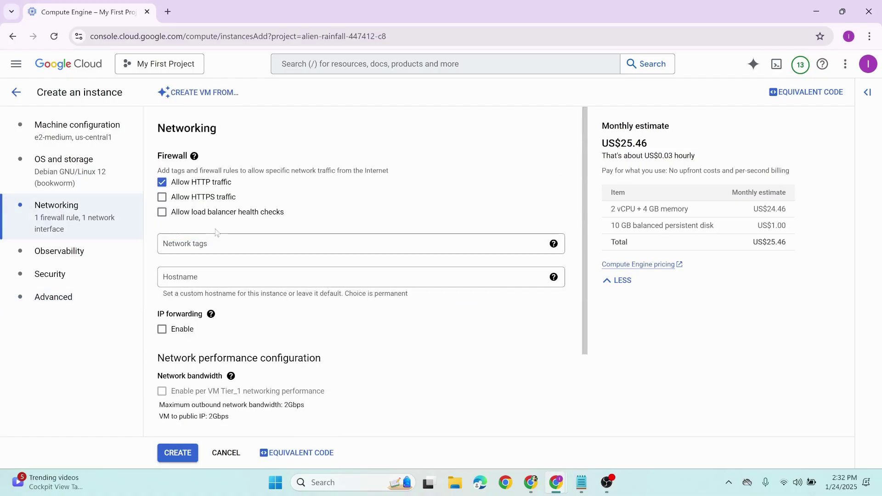
click(53, 301)
scroll(230, 289, down, 5)
scroll(310, 239, down, 4)
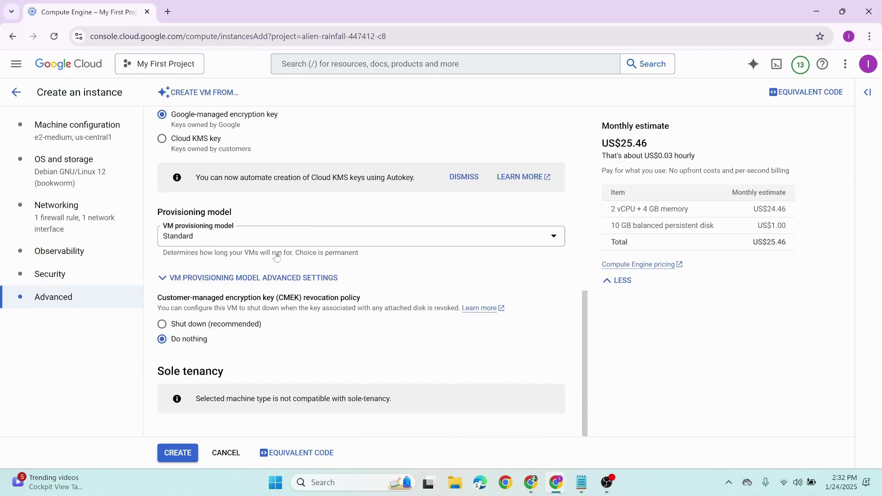
click(179, 454)
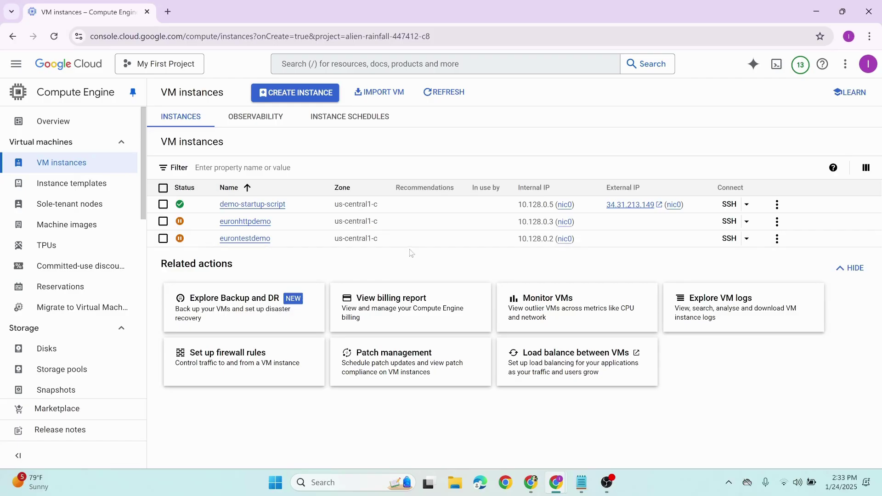
Step: Open the details of the demo-startup-script instance and examine the startup-script value in its custom metadata
click(242, 207)
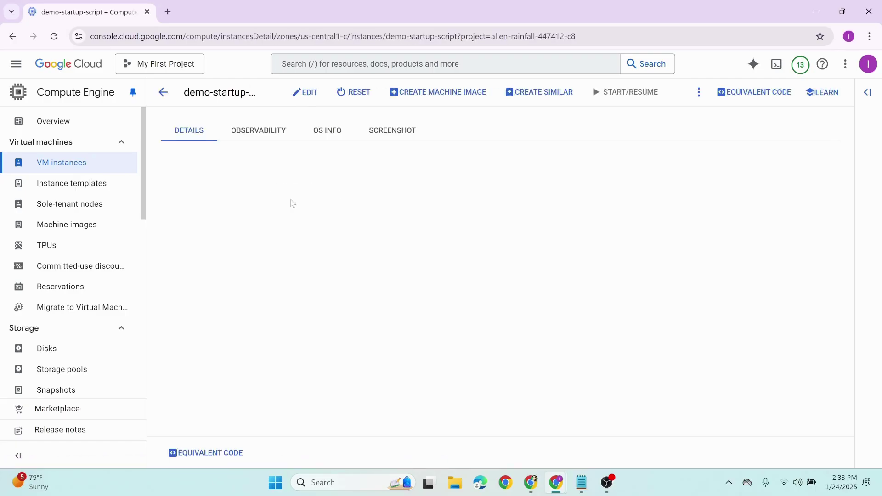
scroll(380, 248, down, 12)
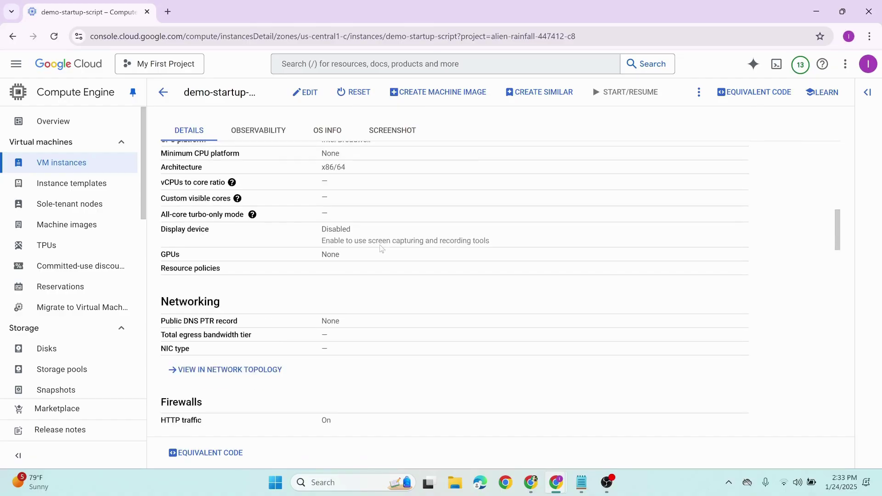
scroll(399, 234, down, 7)
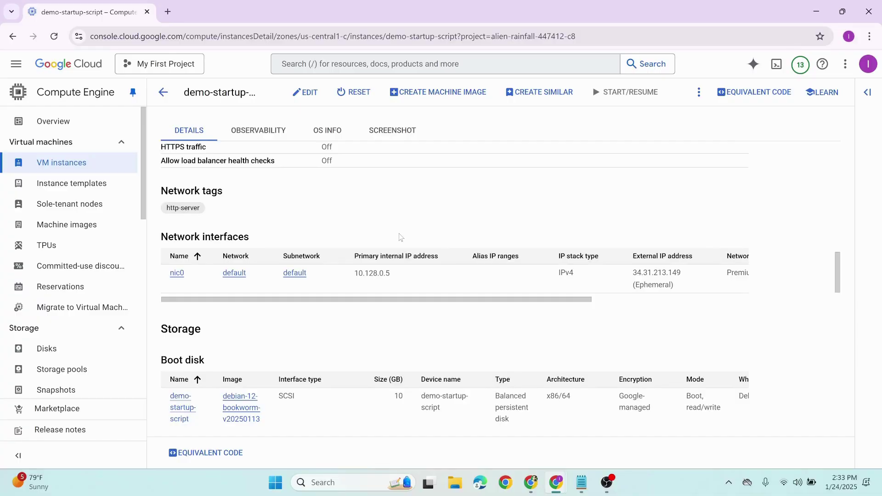
scroll(399, 237, down, 11)
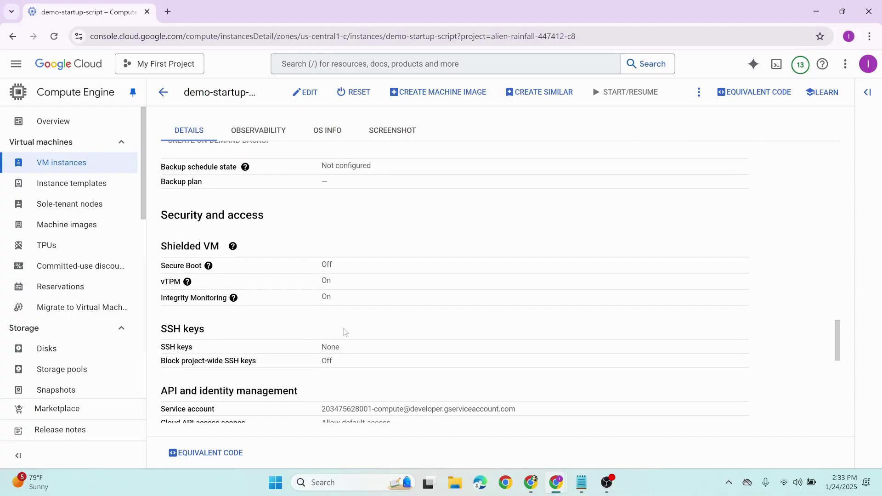
scroll(304, 337, down, 5)
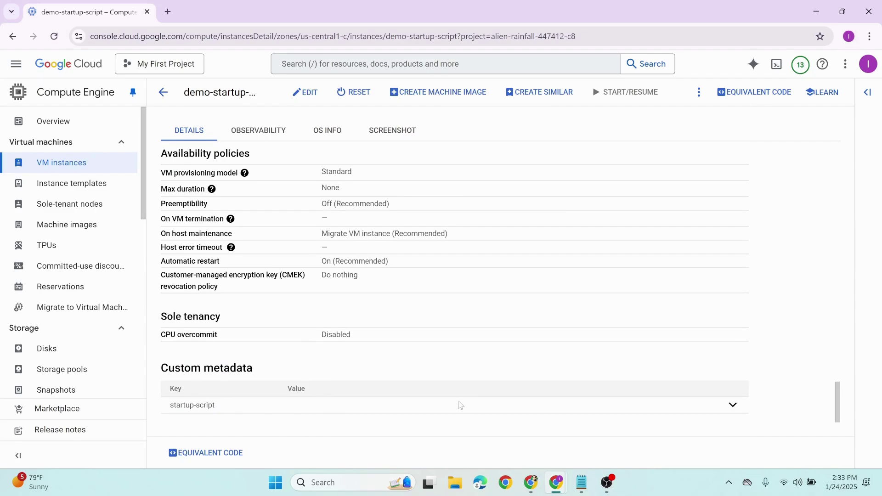
click(732, 405)
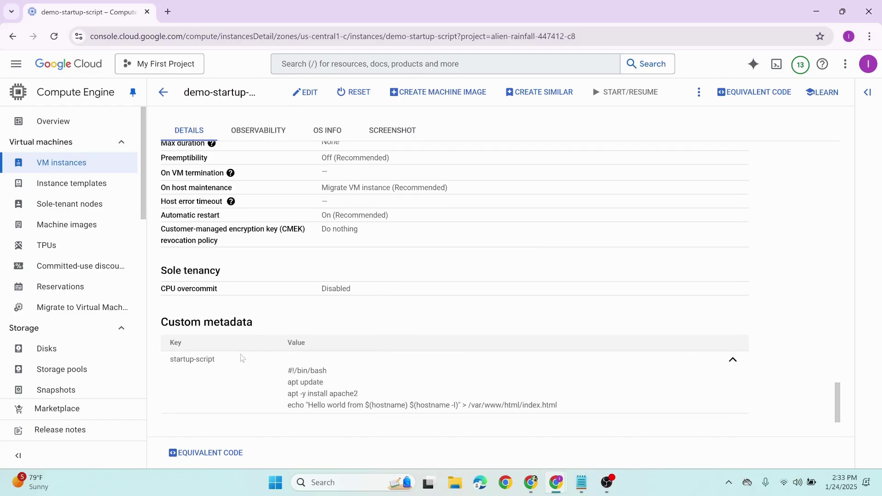
drag(163, 321, 259, 323)
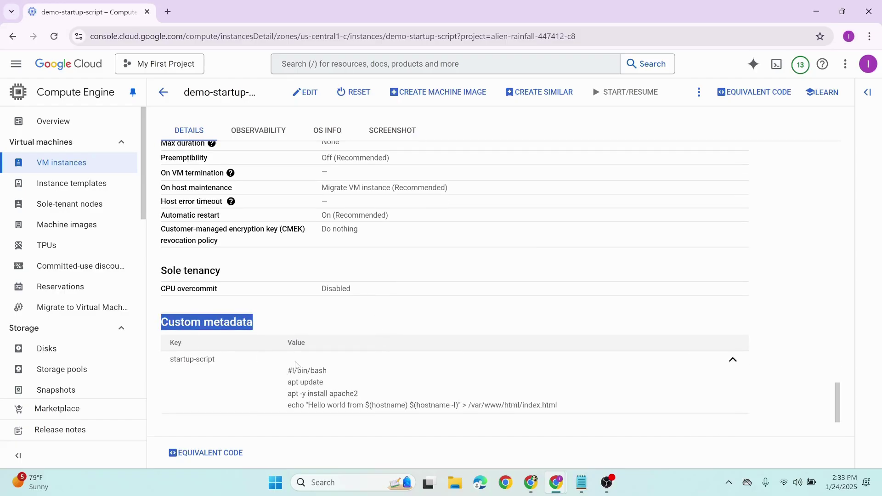
Step: Look over the instance's basic information and custom metadata once more, and return to the list of VM instances
scroll(321, 317, up, 20)
scroll(329, 314, up, 15)
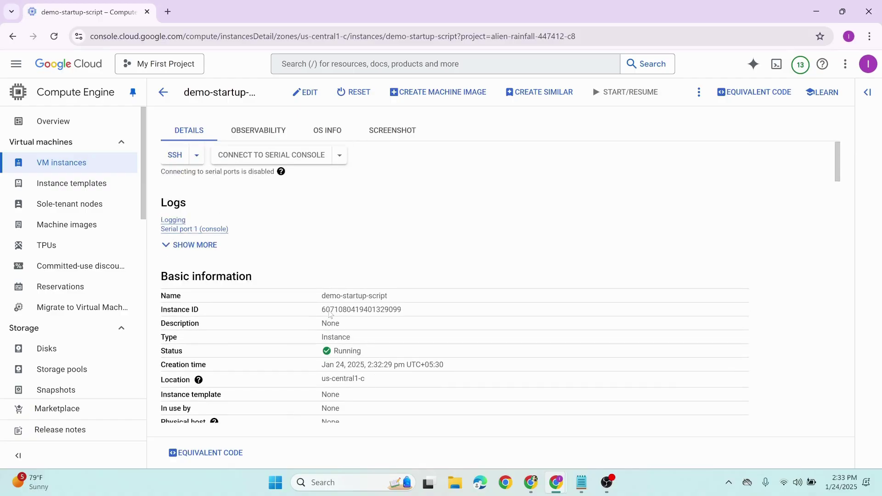
scroll(330, 215, down, 20)
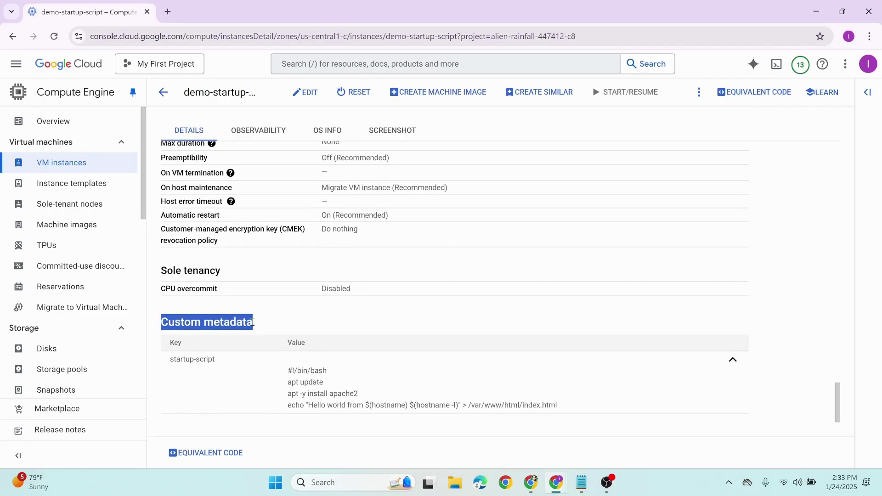
scroll(360, 317, up, 10)
scroll(360, 316, up, 20)
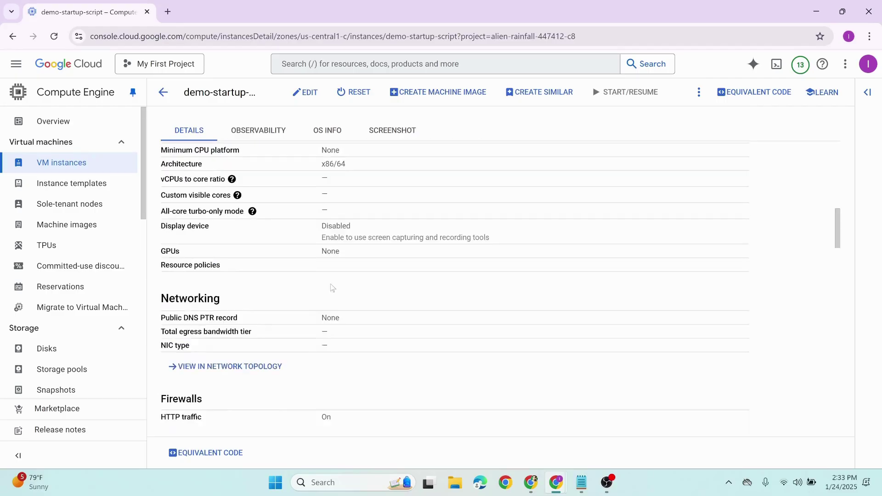
click(164, 95)
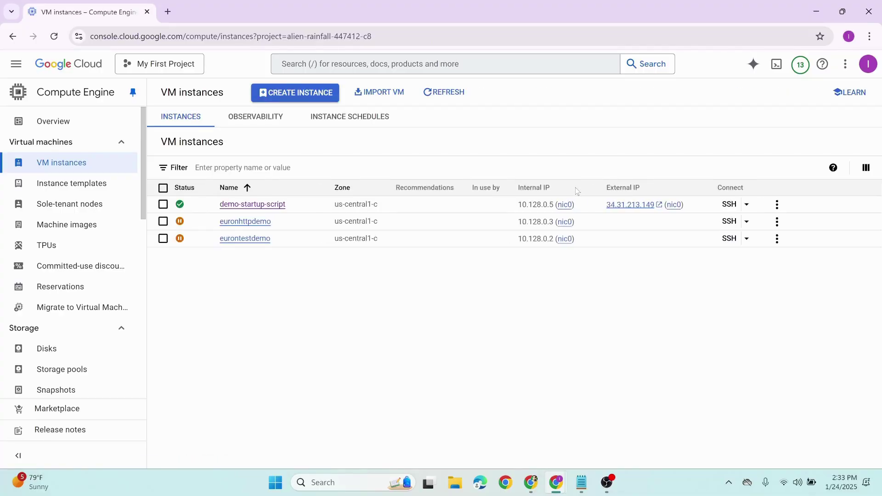
Step: Open the external IP of demo-startup-script in the browser, examine the served page's text, and close that page
click(252, 206)
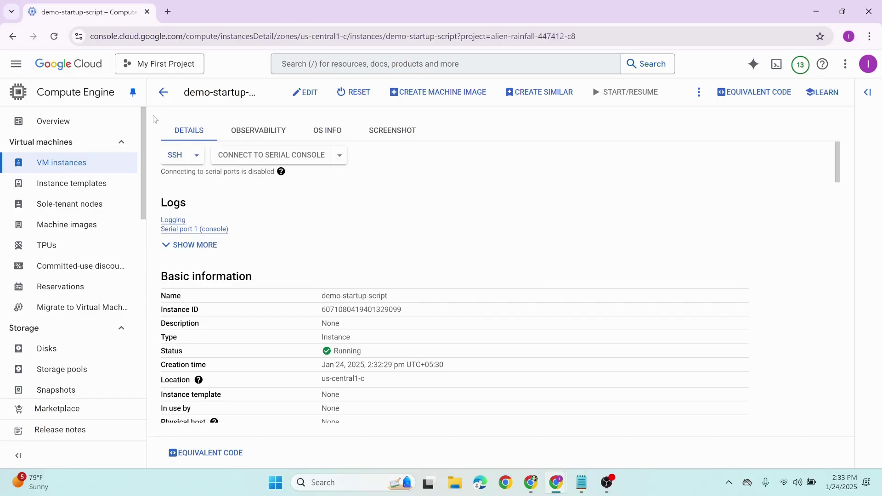
click(163, 92)
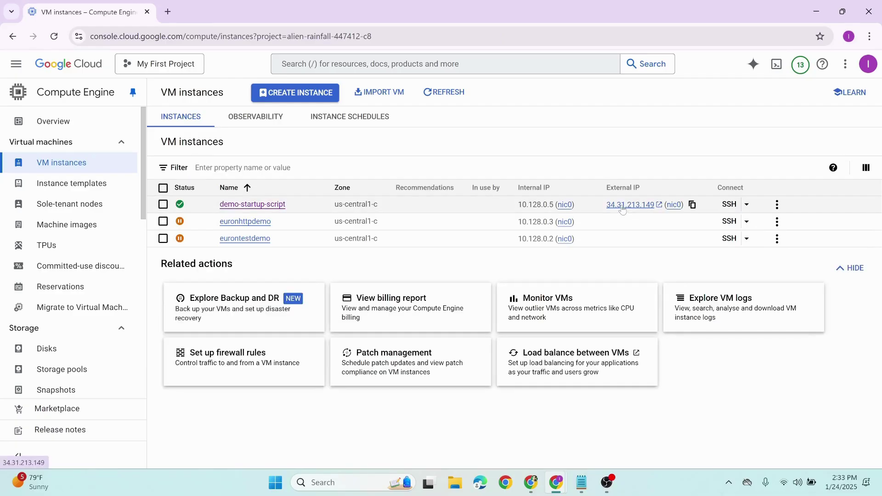
click(623, 209)
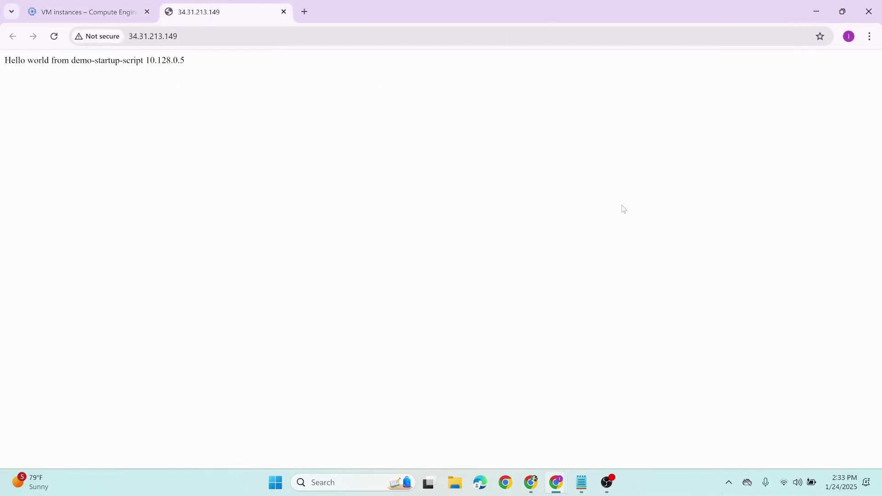
drag(5, 62, 190, 62)
key(ctrl+Page_Up)
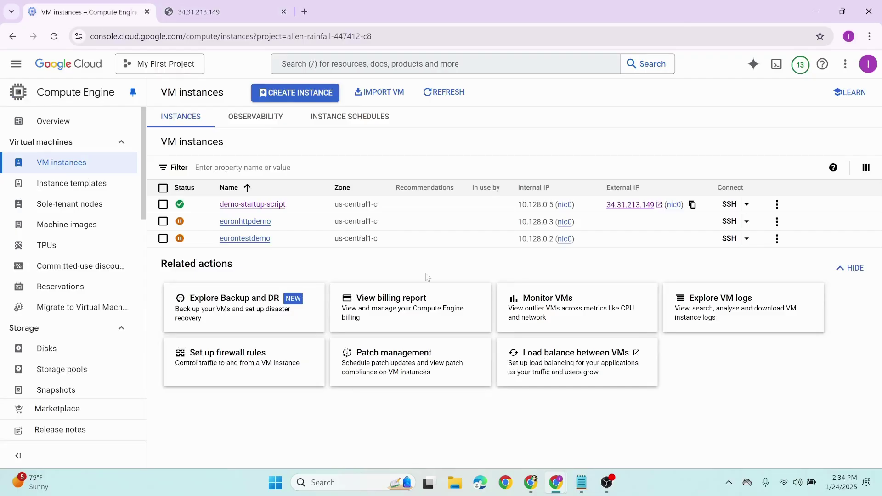
click(246, 8)
click(282, 12)
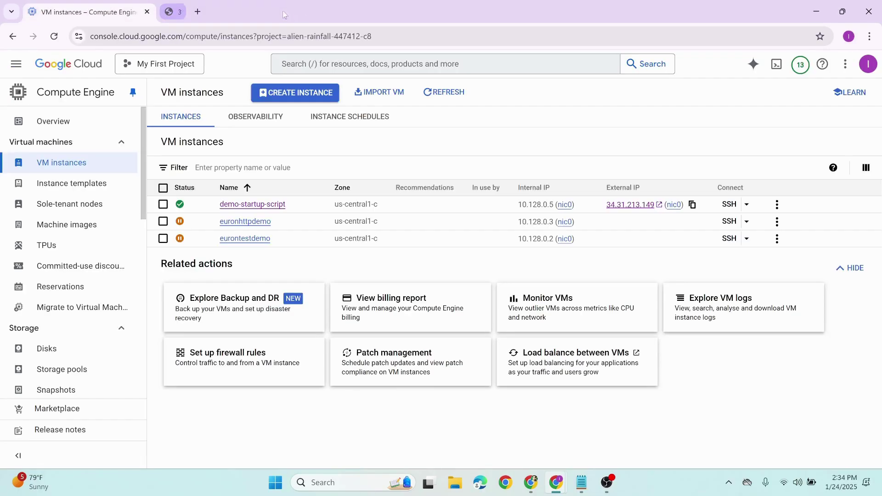
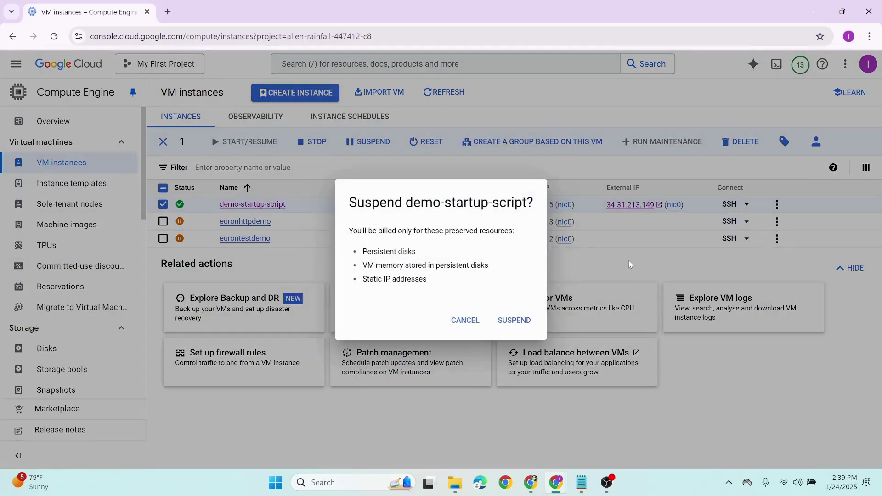
Step: Suspend the demo-startup-script instance and clear the selection in the VM instances list
click(514, 319)
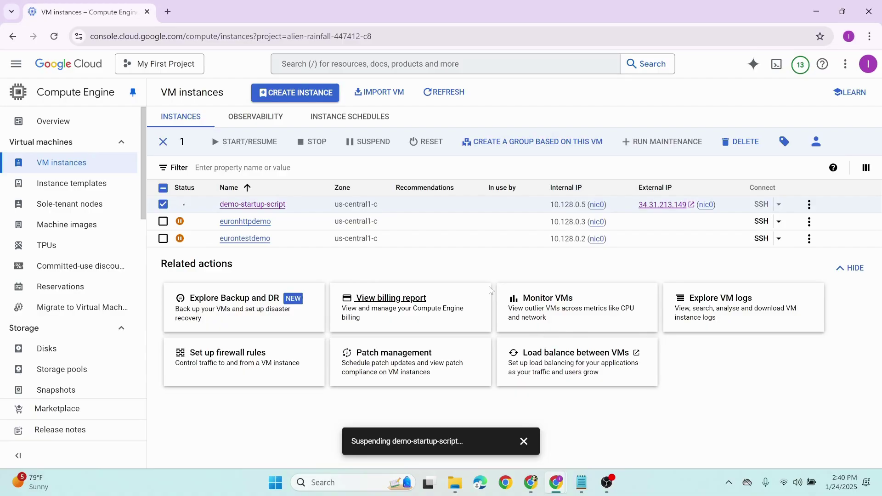
click(424, 95)
click(161, 145)
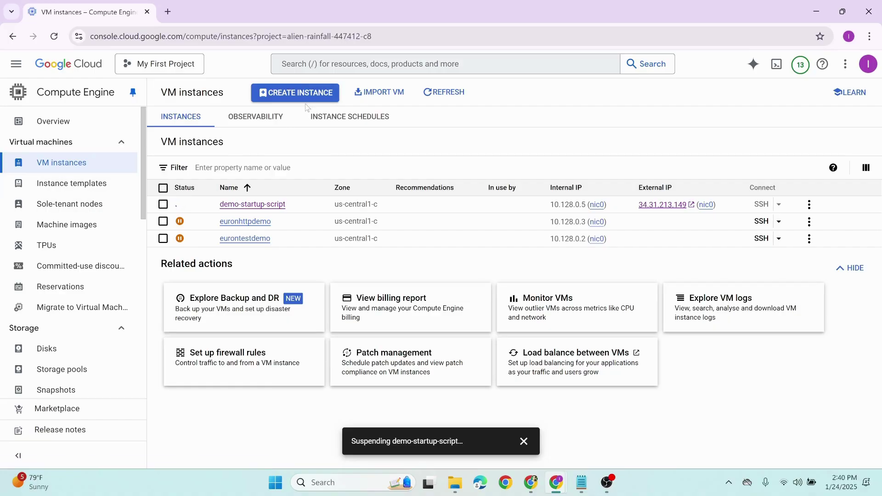
Step: Start a new instance template and name it demo-instance-template
click(65, 191)
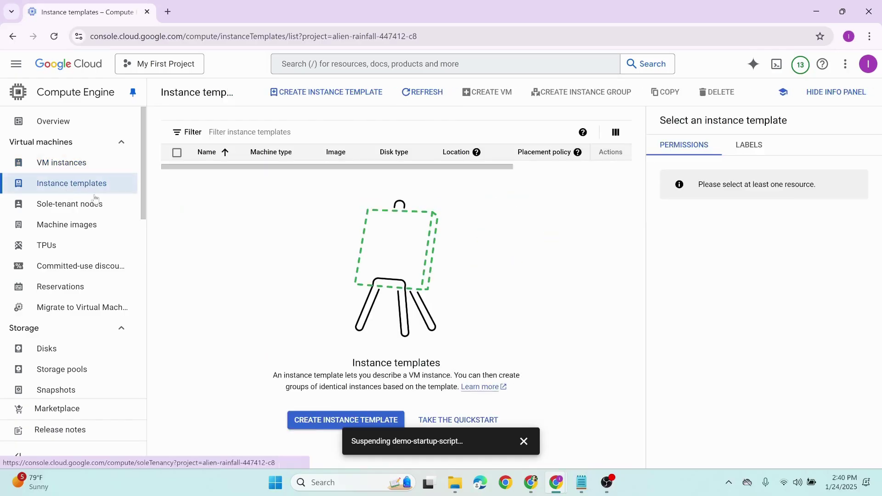
click(323, 100)
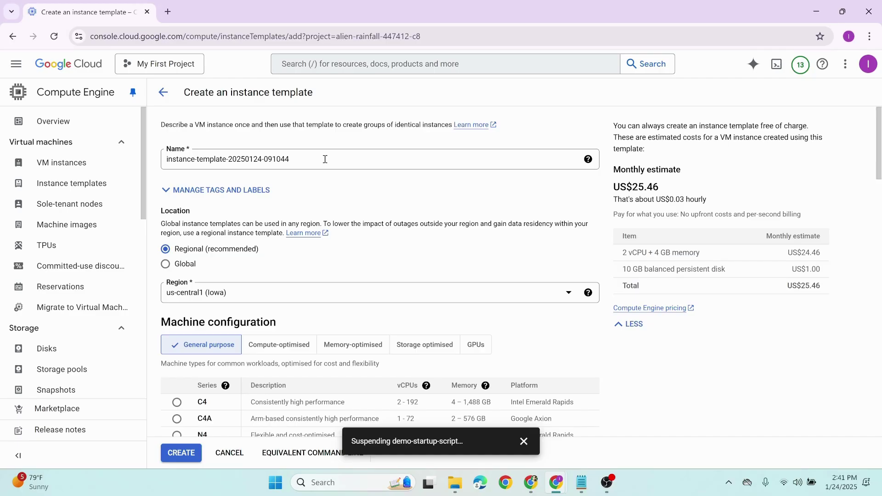
drag(290, 159, 157, 160)
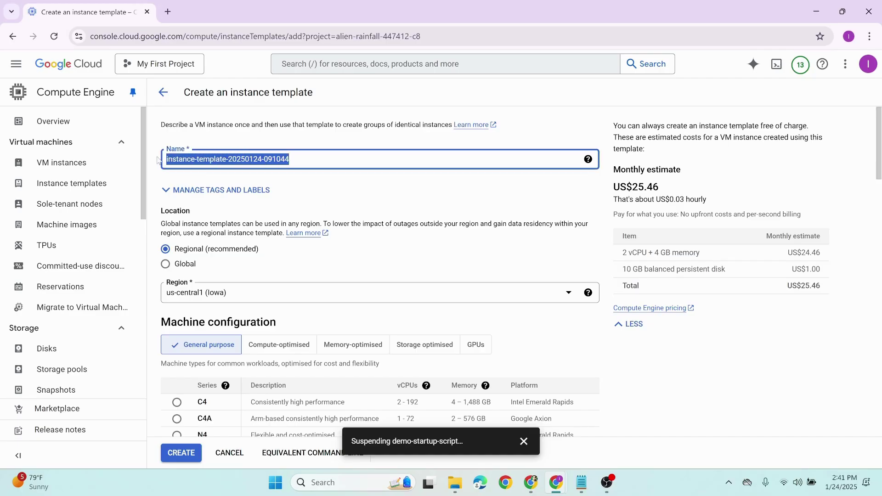
key(BackSpace)
text(demo-instan)
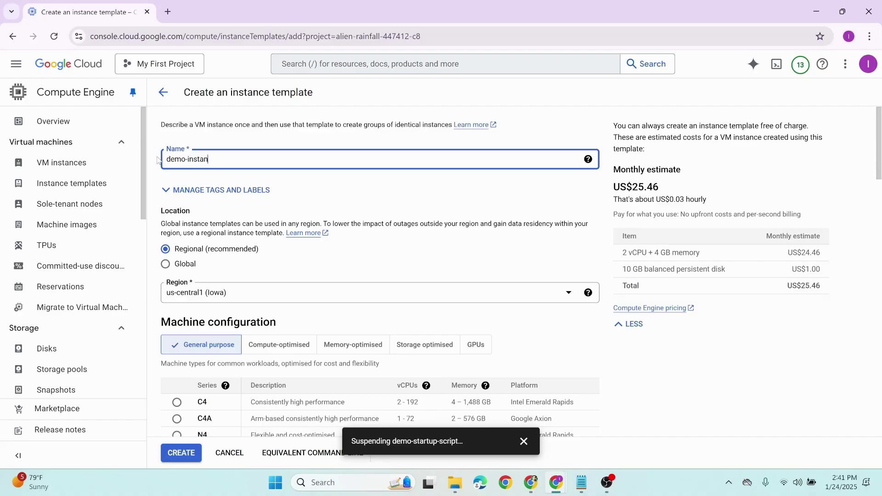
text(ce-template)
Step: Look over the template's location, machine configuration, provisioning, boot disk, access and firewall settings
scroll(188, 201, down, 1)
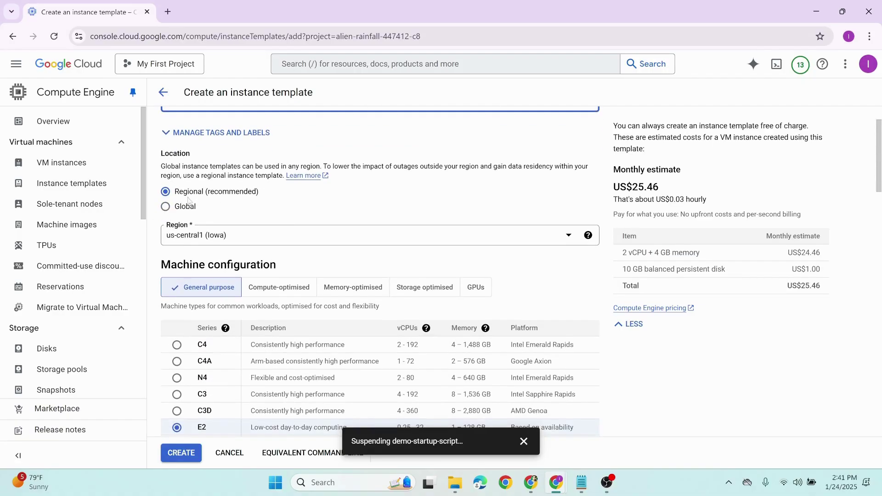
scroll(268, 257, down, 1)
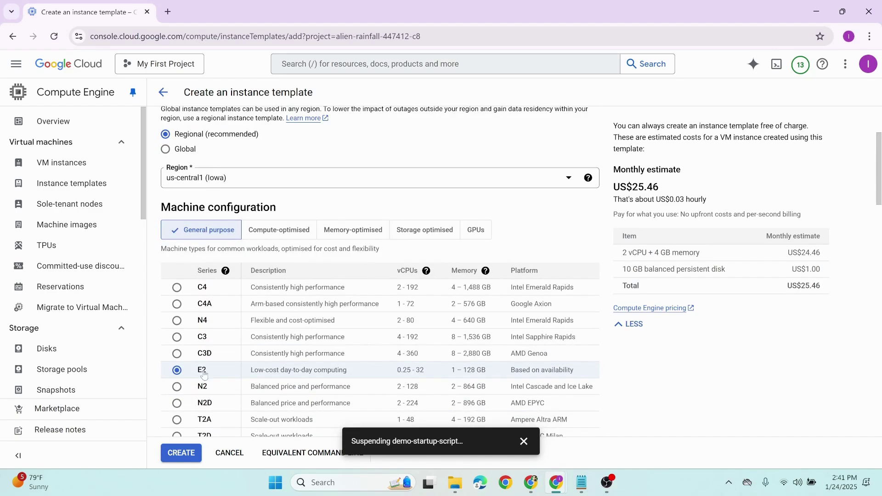
scroll(254, 353, down, 7)
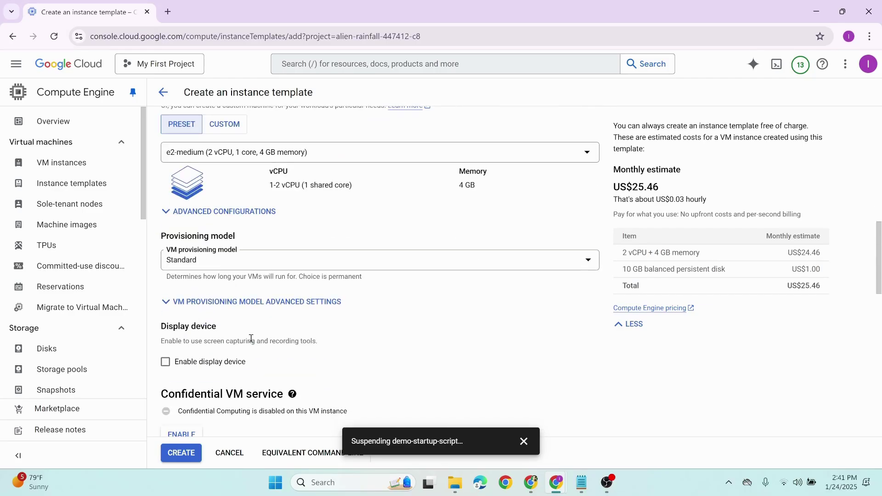
scroll(245, 233, down, 10)
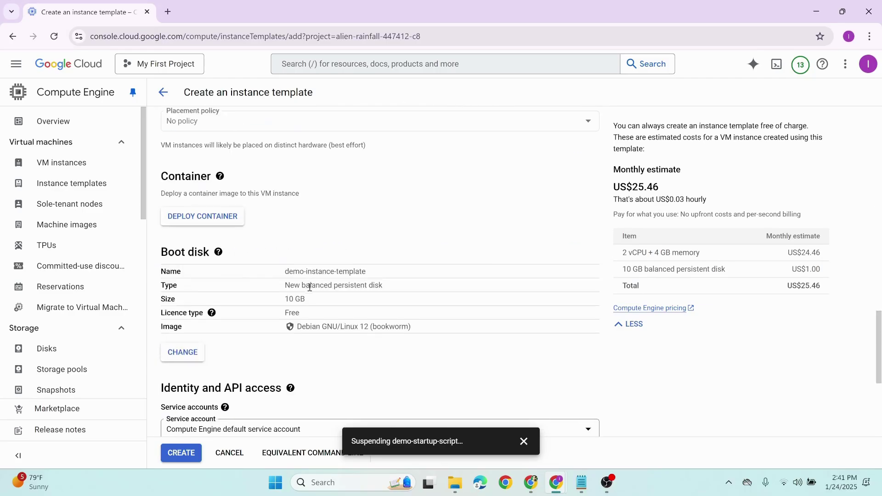
scroll(312, 293, down, 1)
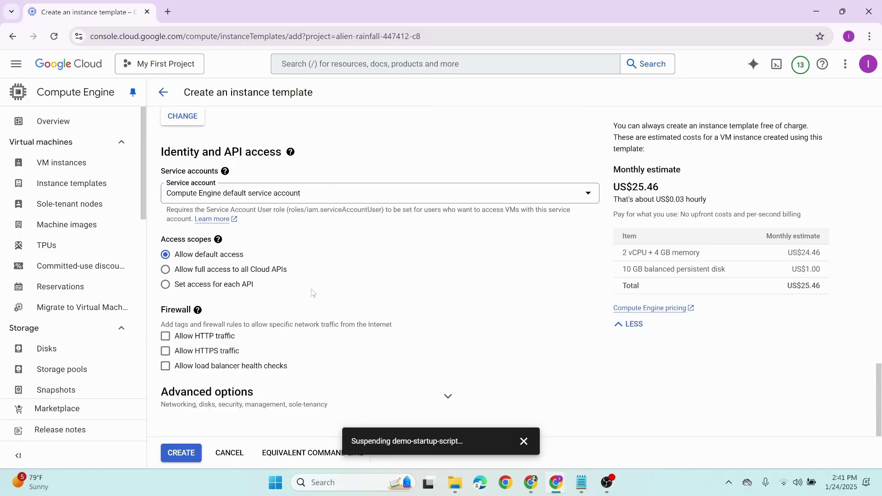
scroll(312, 309, up, 20)
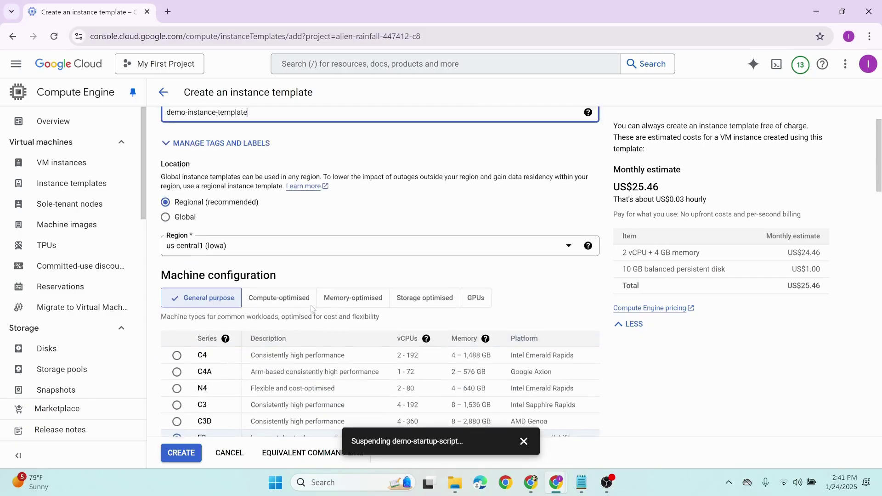
scroll(311, 309, up, 1)
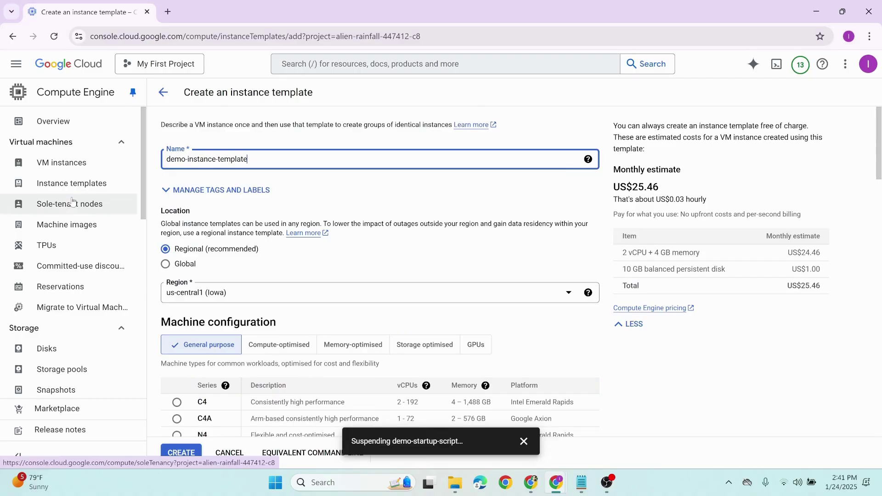
scroll(307, 216, down, 1)
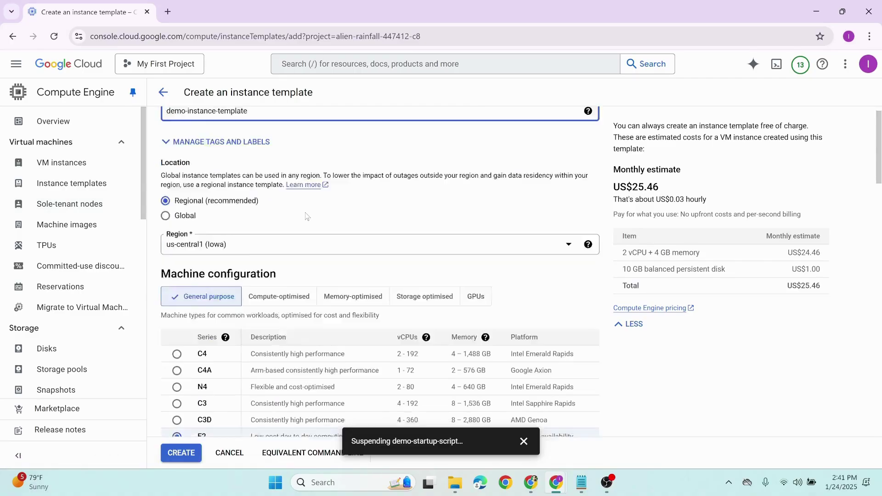
scroll(307, 216, down, 10)
scroll(303, 309, up, 5)
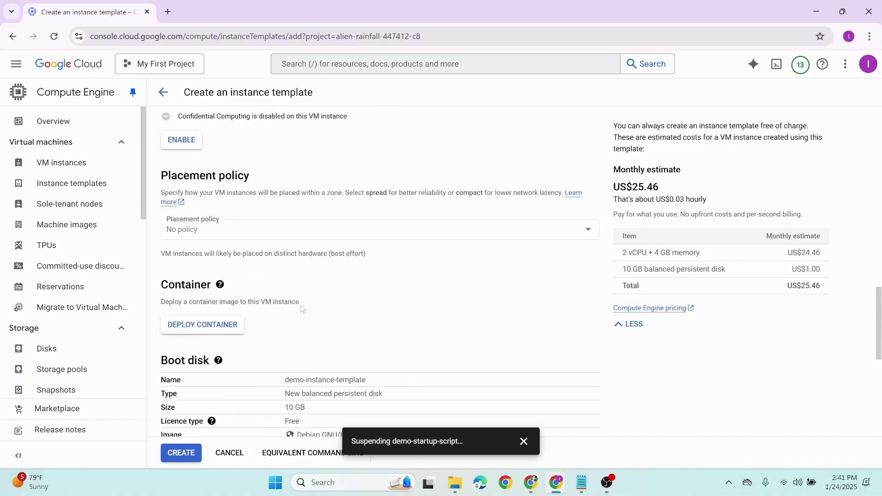
scroll(302, 309, up, 8)
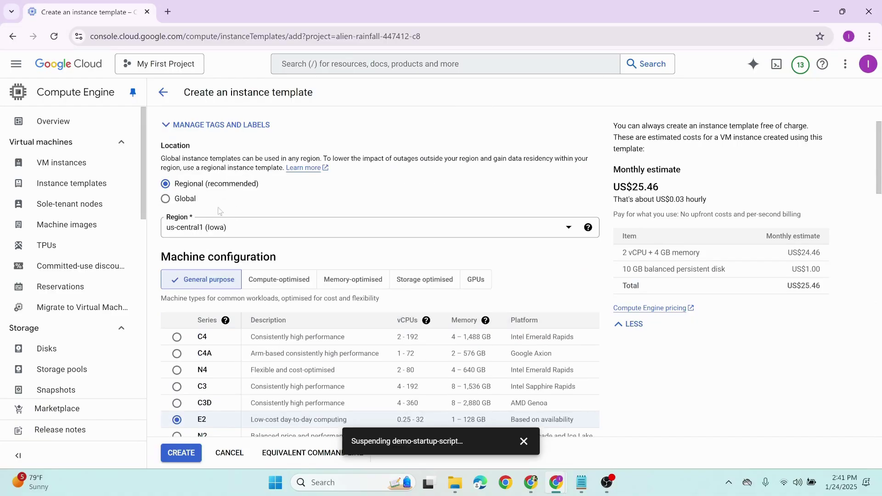
scroll(216, 212, up, 2)
Step: Allow HTTP traffic in the instance template's firewall settings
scroll(193, 221, down, 3)
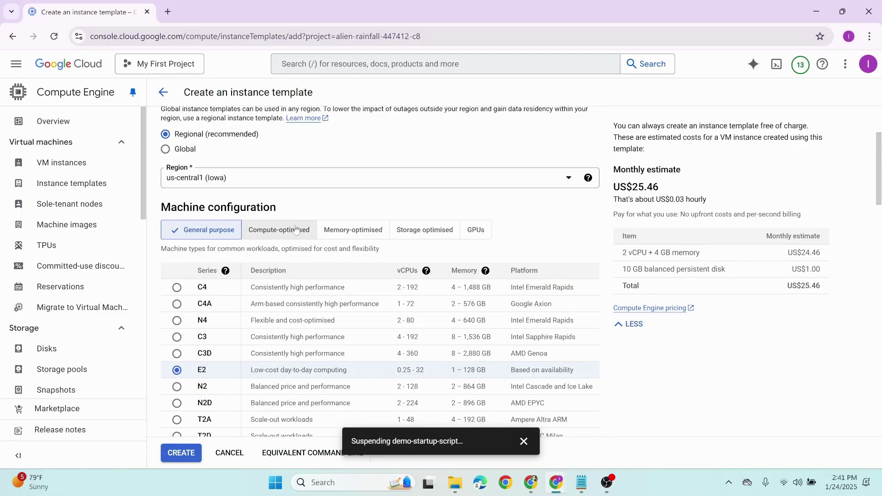
scroll(319, 248, down, 12)
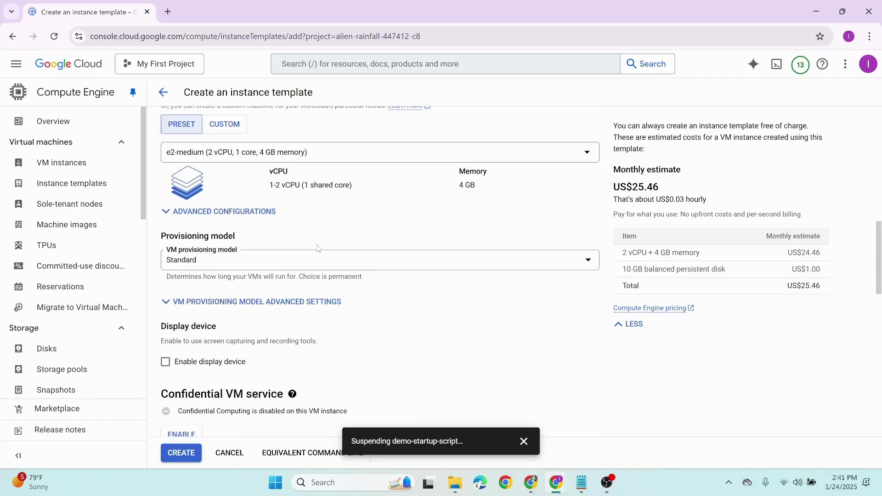
scroll(317, 262, down, 6)
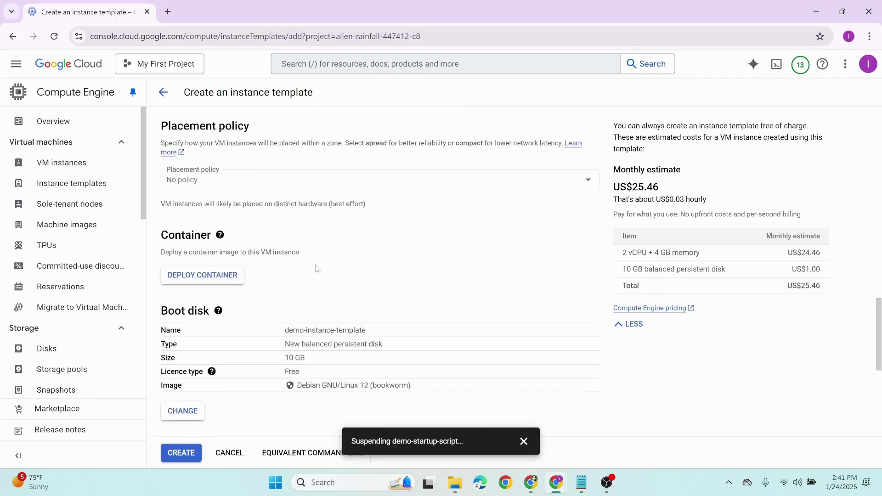
scroll(316, 268, down, 4)
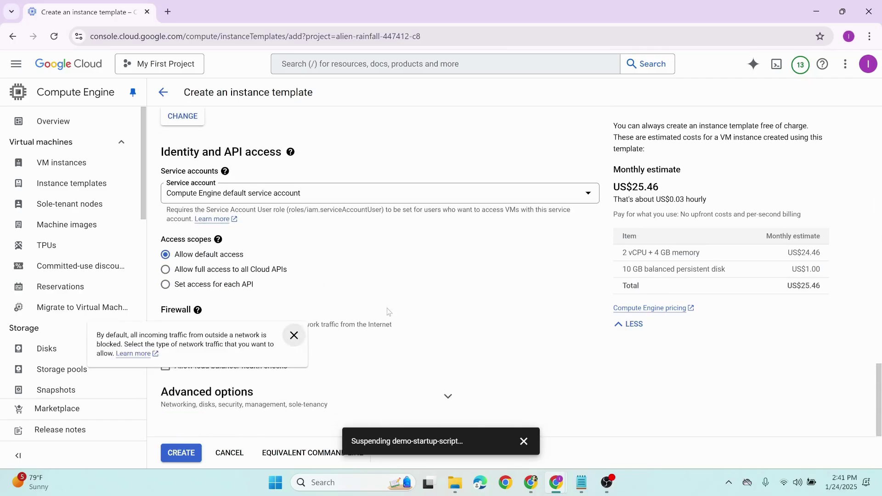
click(166, 336)
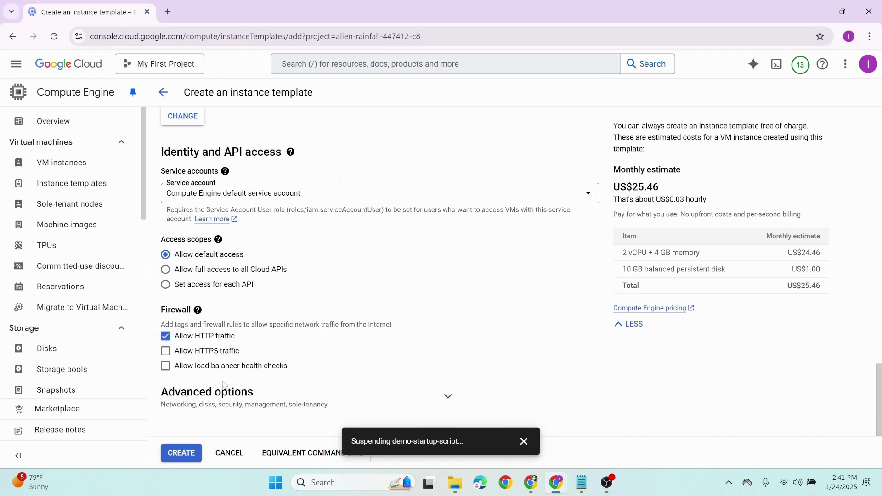
Step: Expand the template's advanced options and check the options for additional disks
click(217, 396)
scroll(299, 357, down, 5)
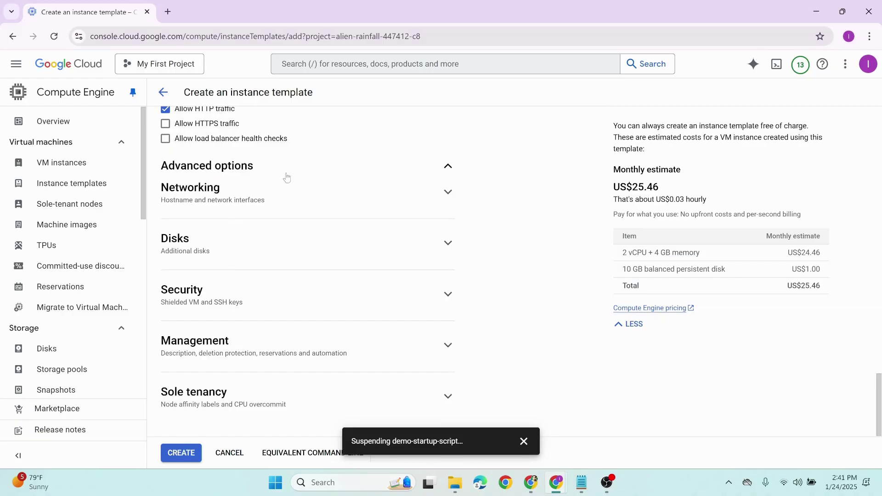
click(255, 236)
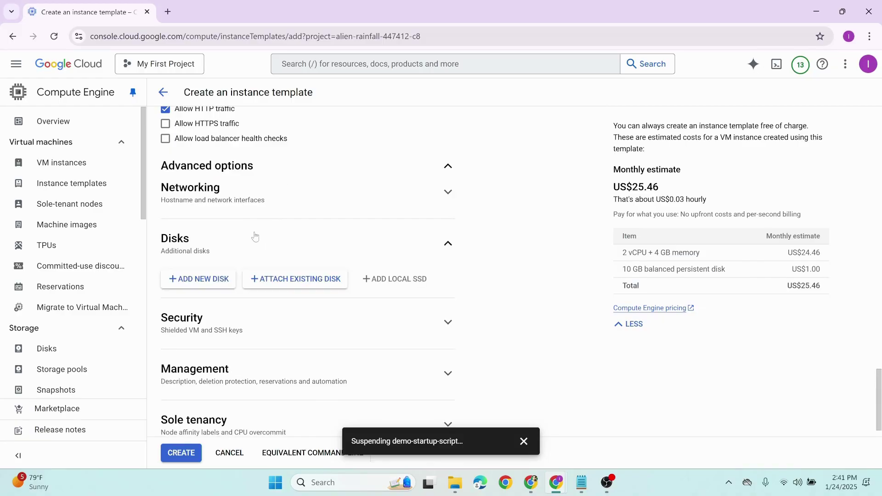
click(254, 237)
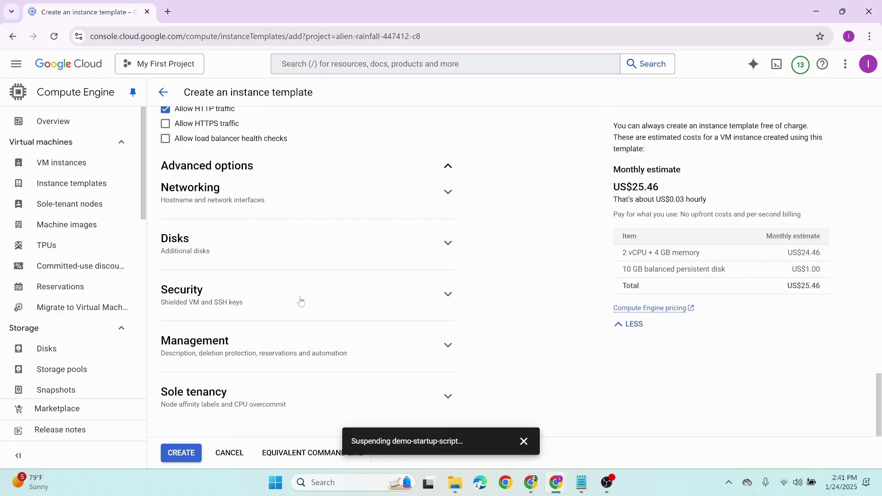
Step: Add a bash startup script that runs apt update, installs apache2 and writes "Hello world from $(hostname) $(hostname -I)" to /var/www/html/index.html
click(242, 347)
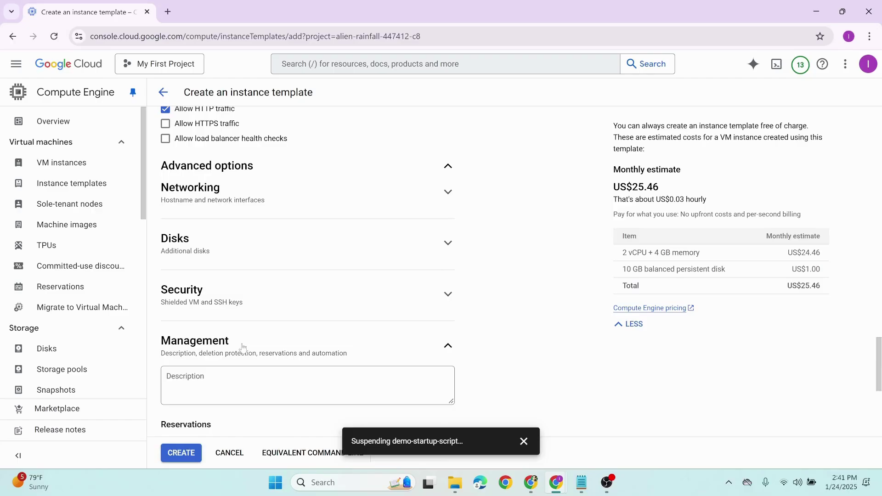
scroll(242, 348, down, 6)
scroll(277, 342, down, 1)
scroll(200, 254, up, 1)
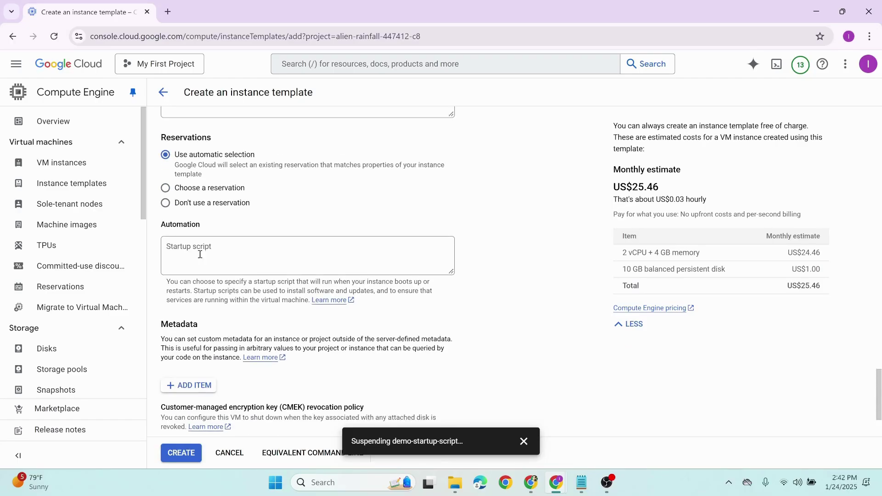
scroll(258, 221, up, 2)
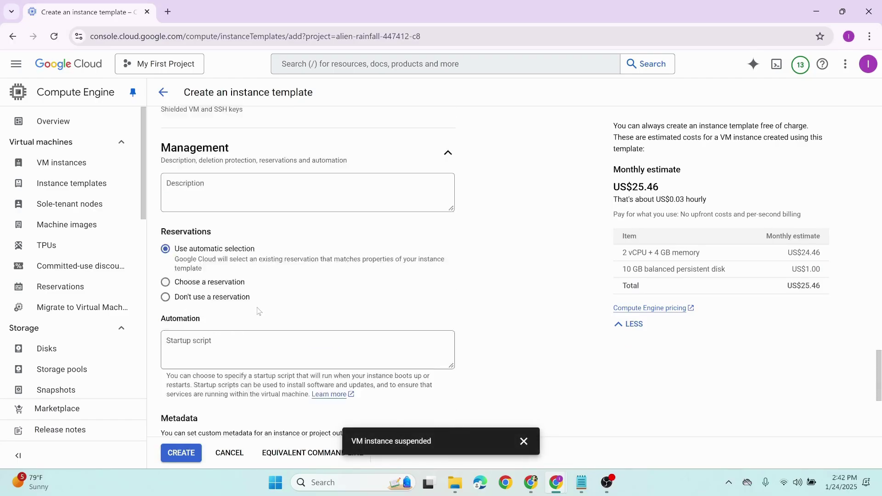
scroll(259, 312, down, 1)
click(206, 308)
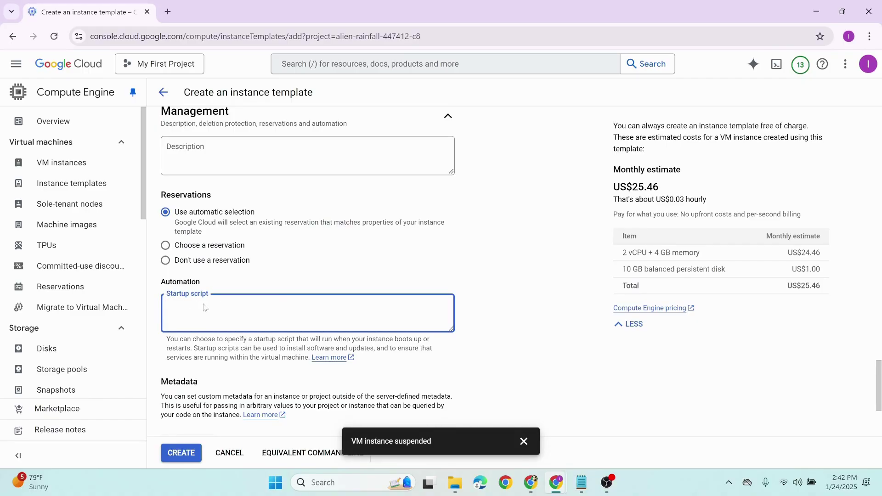
mouse_move(581, 482)
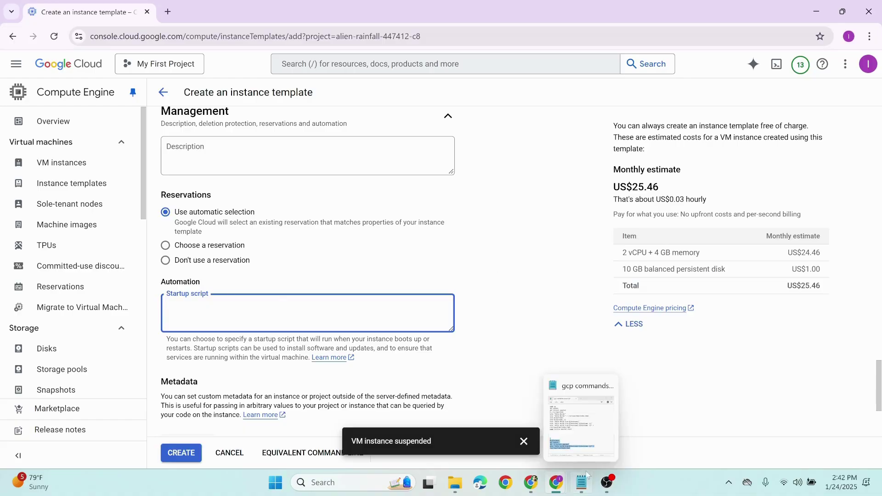
click(609, 408)
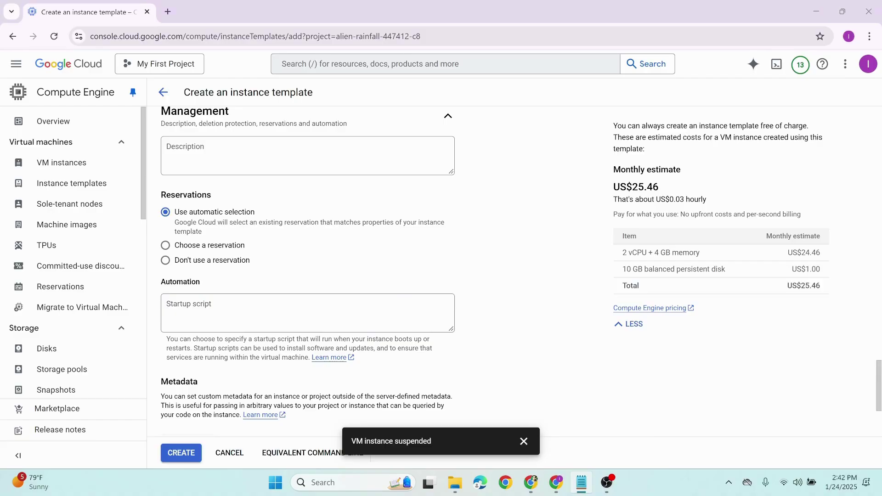
click(217, 311)
text(#!/bin/bash apt update apt -y install apache2 echo "Hello world from $(hostname) $(hostname -I)" > /var/www/html/index.html)
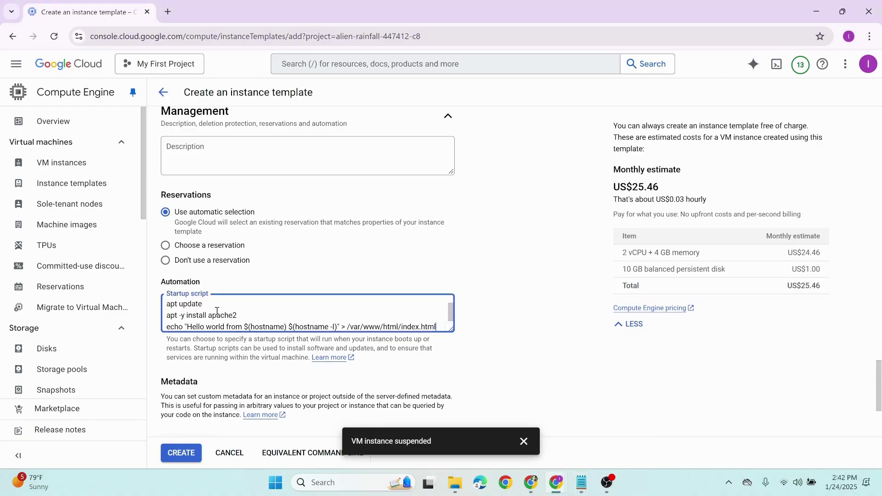
Step: Review the template's boot disk, firewall, startup script, name and region settings, and create the instance template
scroll(221, 294, up, 10)
scroll(233, 270, up, 5)
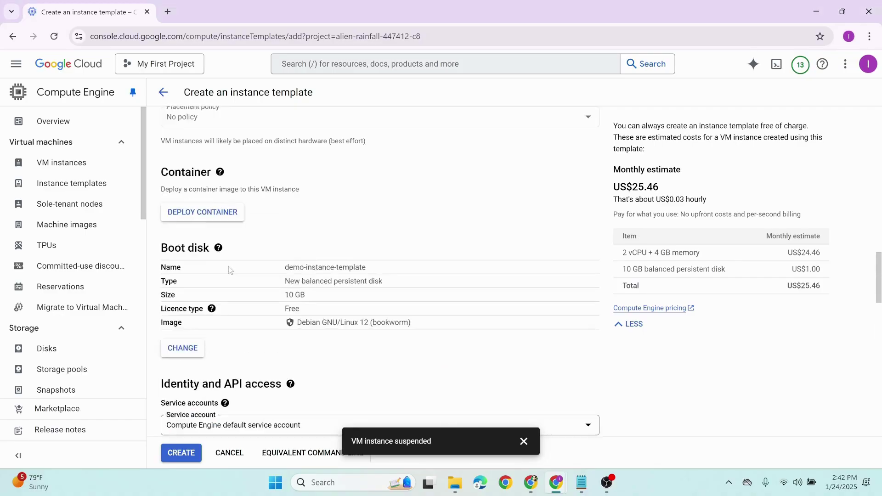
scroll(232, 270, down, 9)
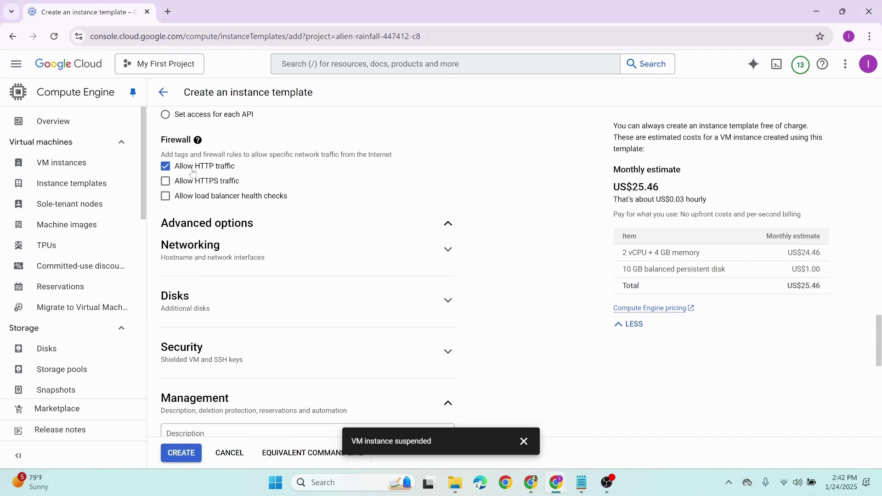
scroll(285, 274, down, 5)
scroll(275, 347, down, 2)
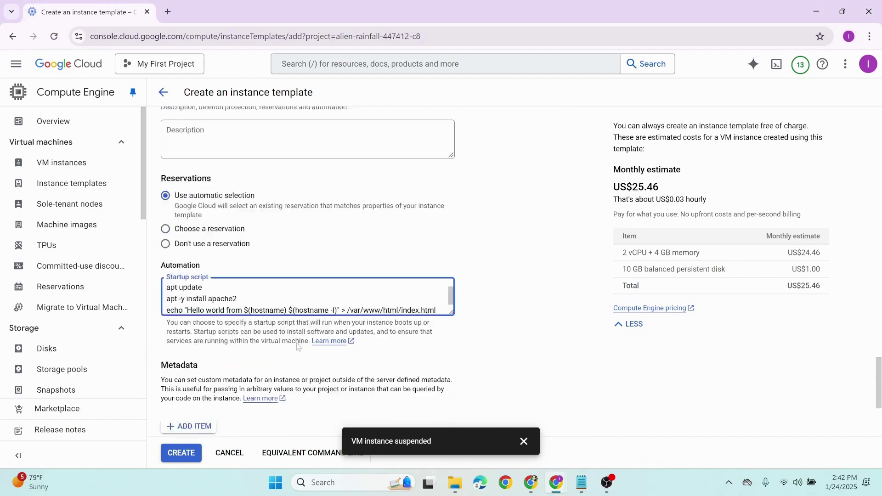
scroll(286, 313, up, 20)
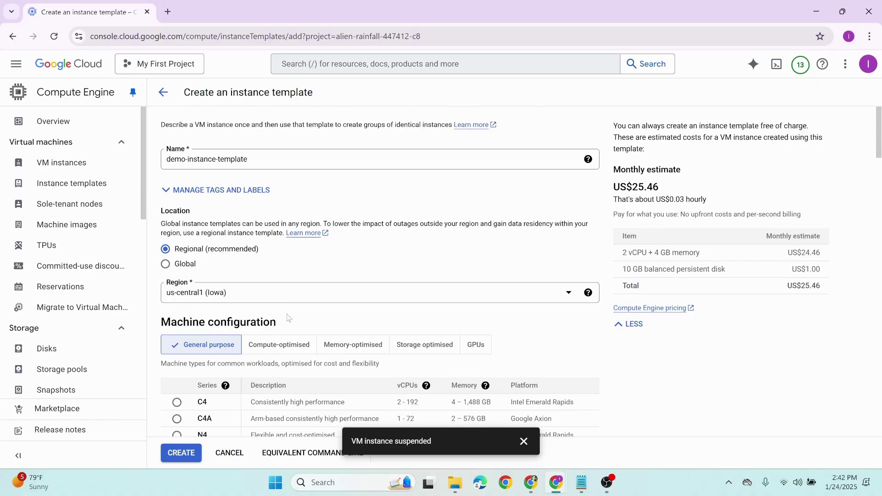
scroll(289, 312, down, 20)
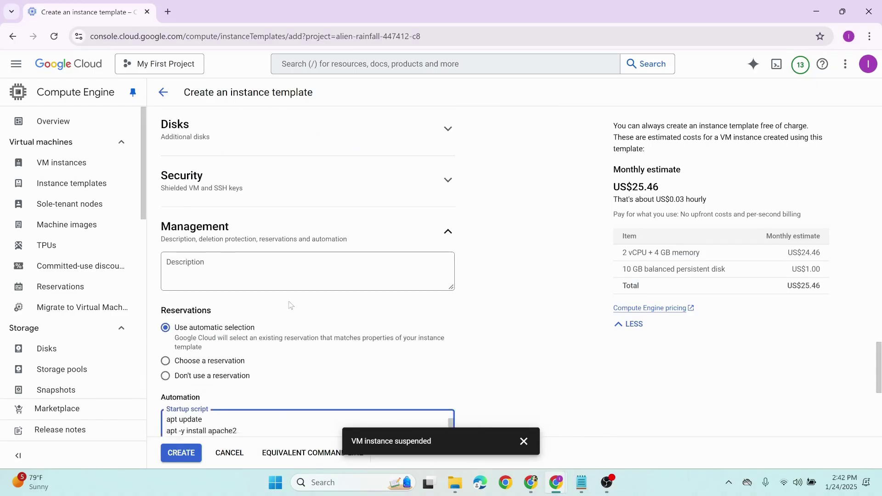
scroll(290, 305, down, 5)
click(182, 452)
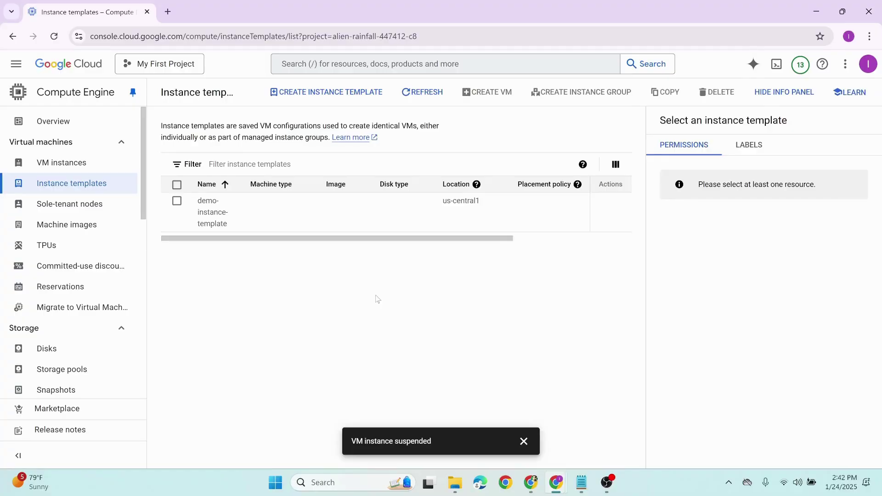
Step: Refresh the instance templates list, dismiss the VM notification and examine the template's columns from machine type to creation time
click(423, 99)
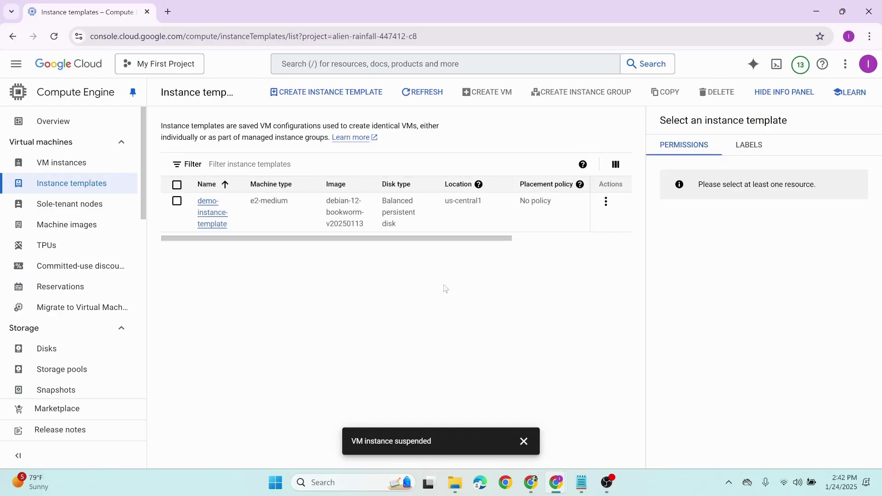
click(523, 442)
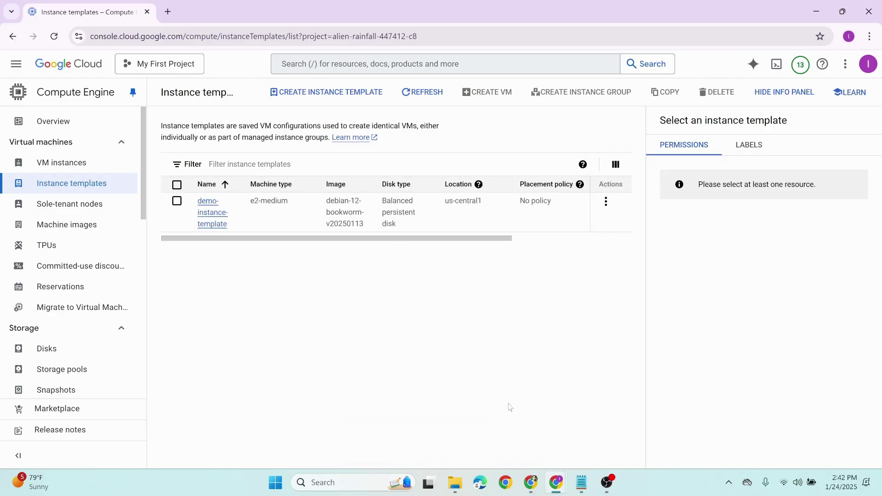
scroll(469, 243, right, 2)
scroll(469, 244, right, 2)
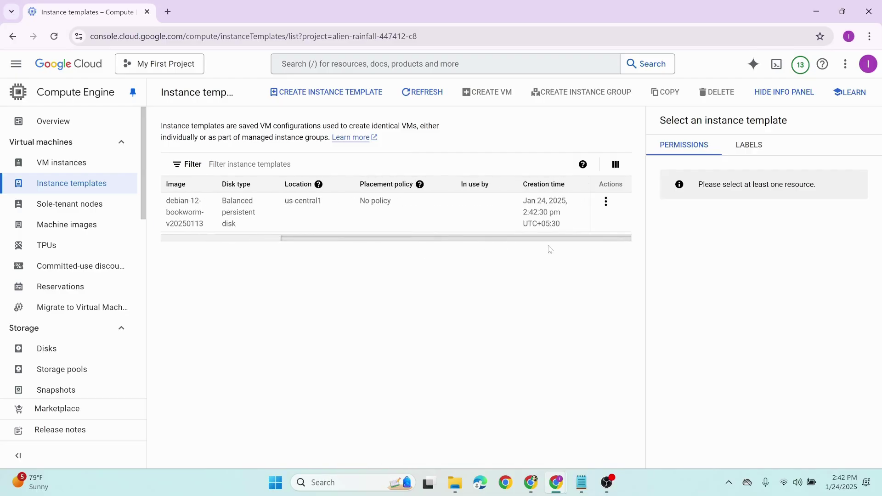
scroll(549, 248, left, 5)
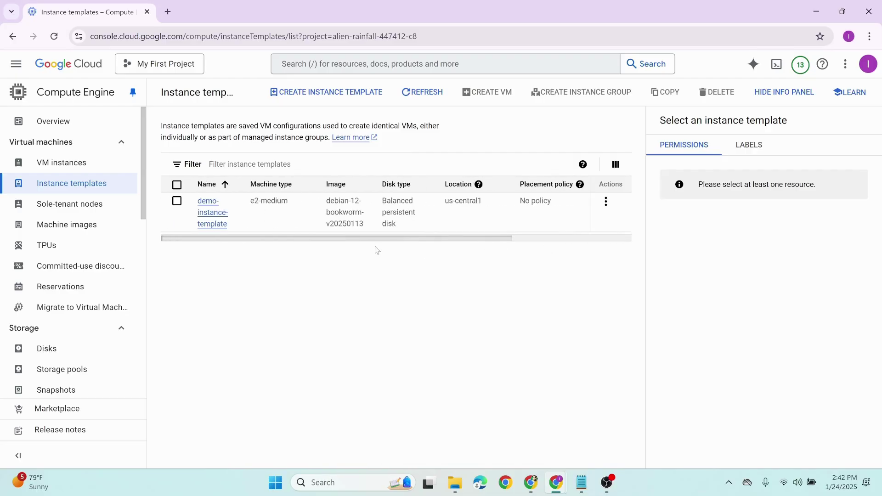
click(427, 94)
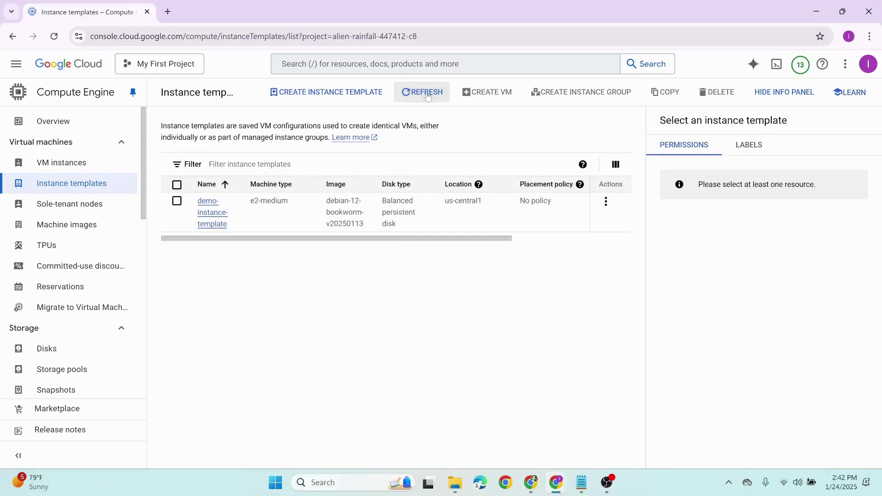
click(427, 98)
click(424, 98)
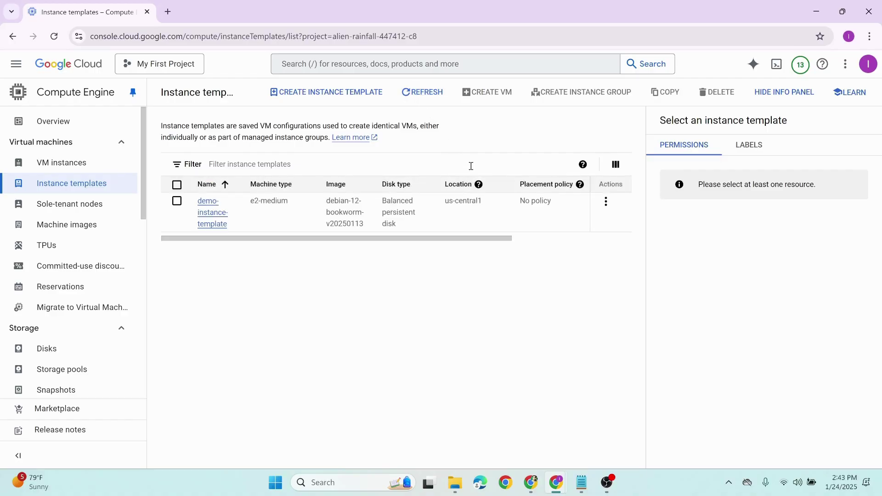
scroll(477, 246, right, 3)
scroll(478, 242, left, 3)
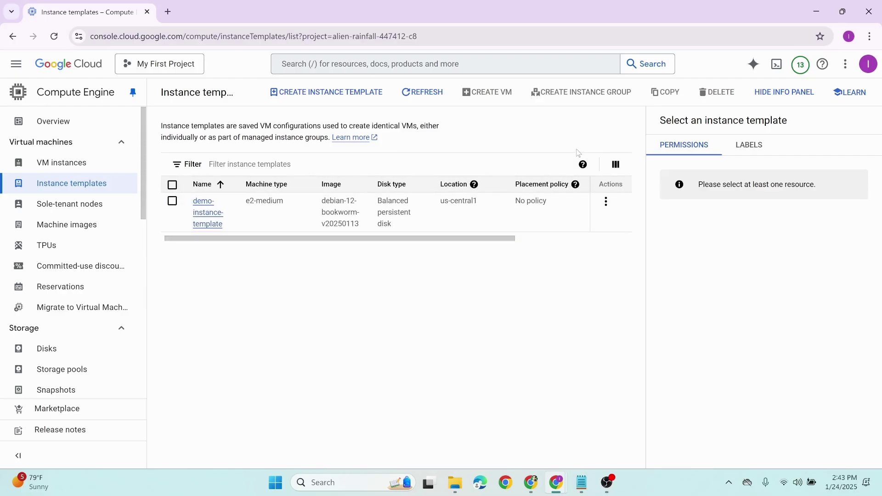
drag(476, 239, 423, 248)
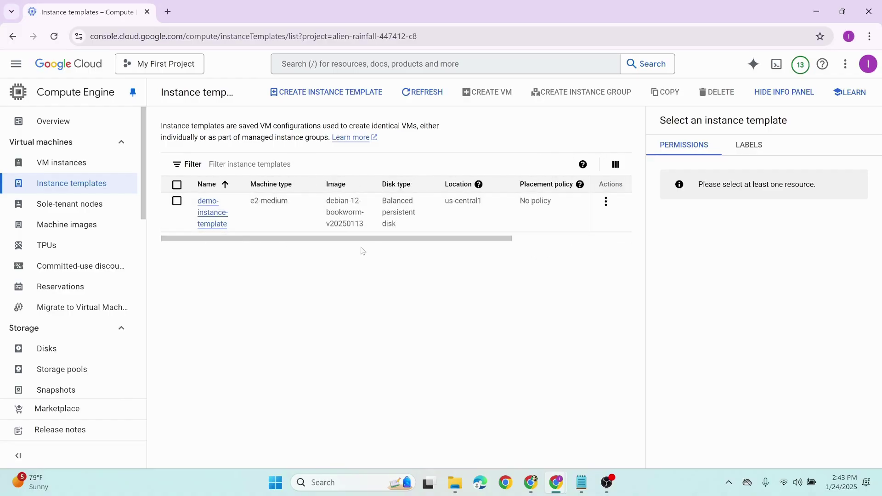
click(415, 92)
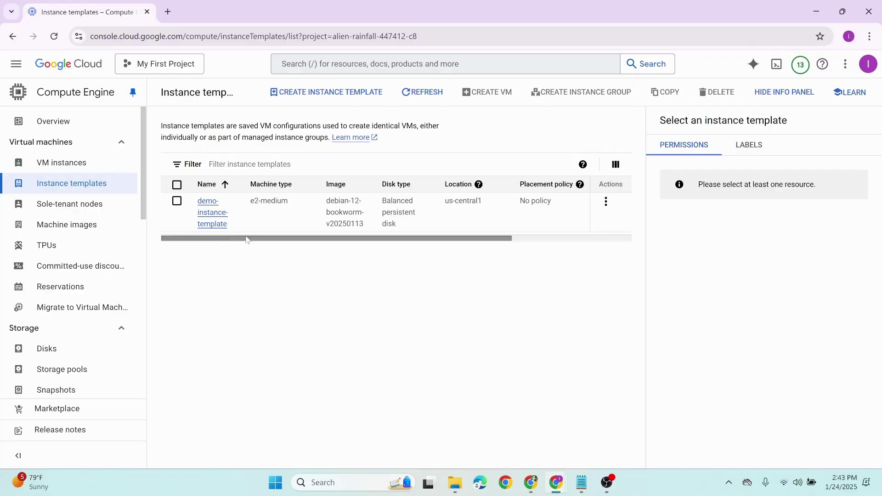
Step: View demo-instance-template's details briefly, return to the list and check the actions available for the template
click(209, 214)
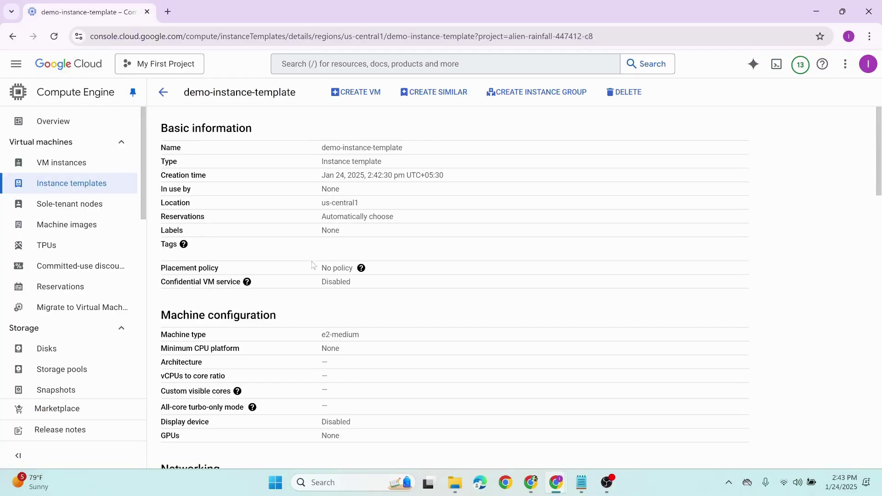
click(162, 91)
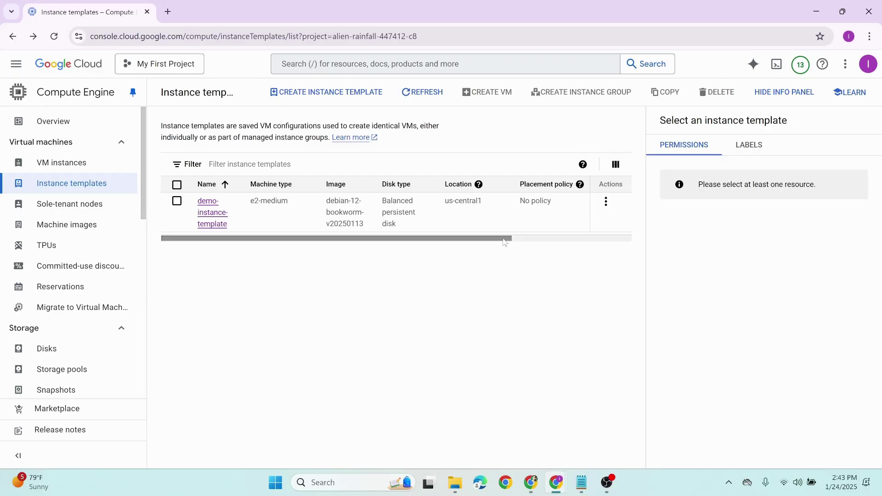
click(611, 211)
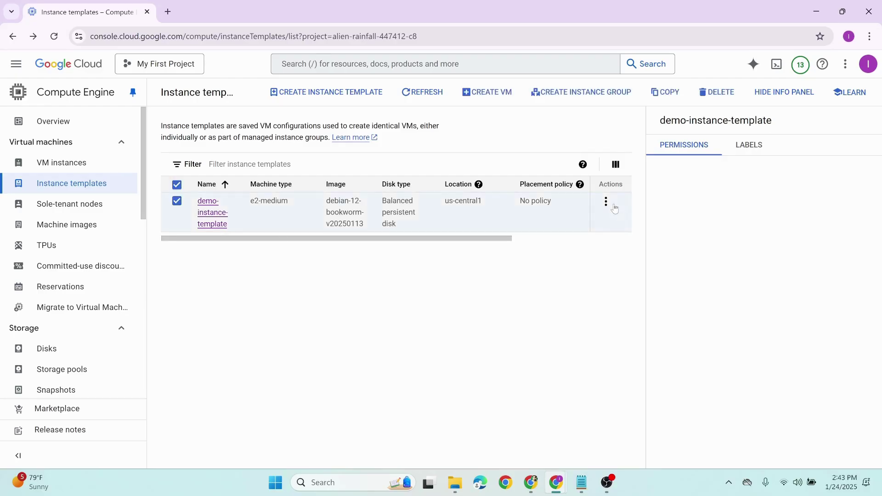
click(606, 202)
Step: Open demo-instance-template's details and examine its basic information, machine configuration, networking, firewalls, storage and availability policies
click(207, 220)
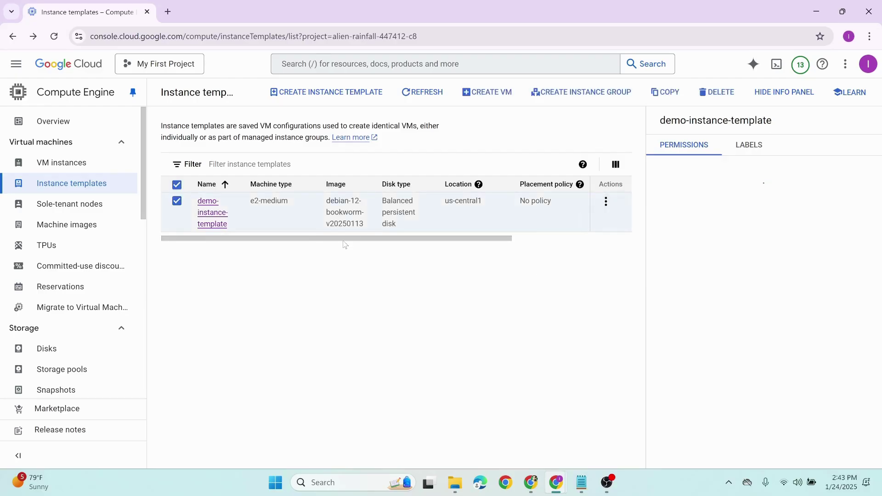
click(207, 220)
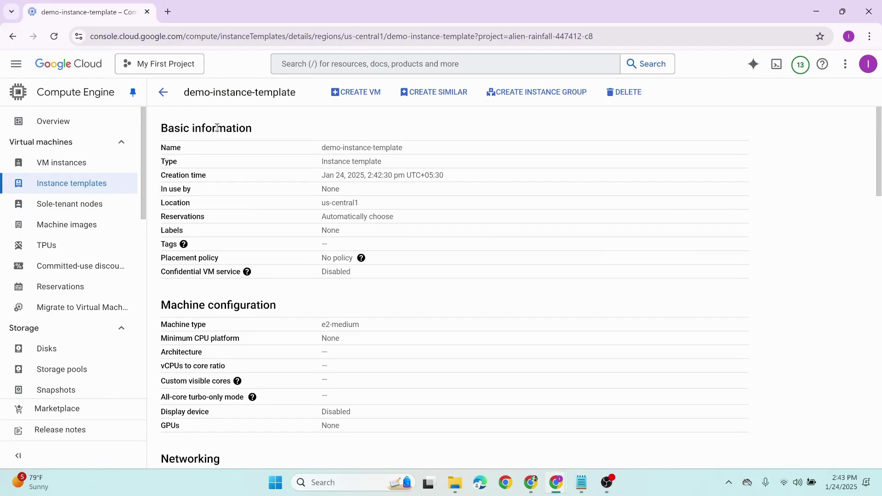
drag(179, 128, 252, 127)
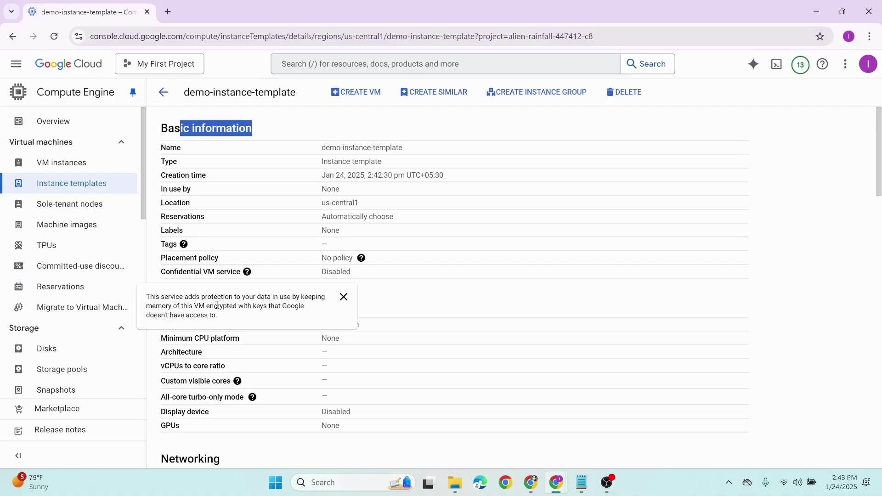
scroll(499, 298, down, 4)
scroll(499, 297, down, 12)
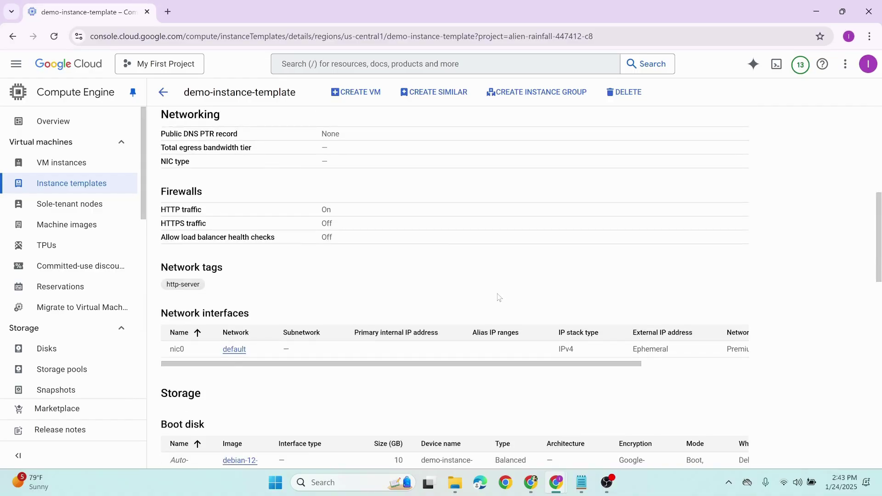
scroll(499, 297, down, 7)
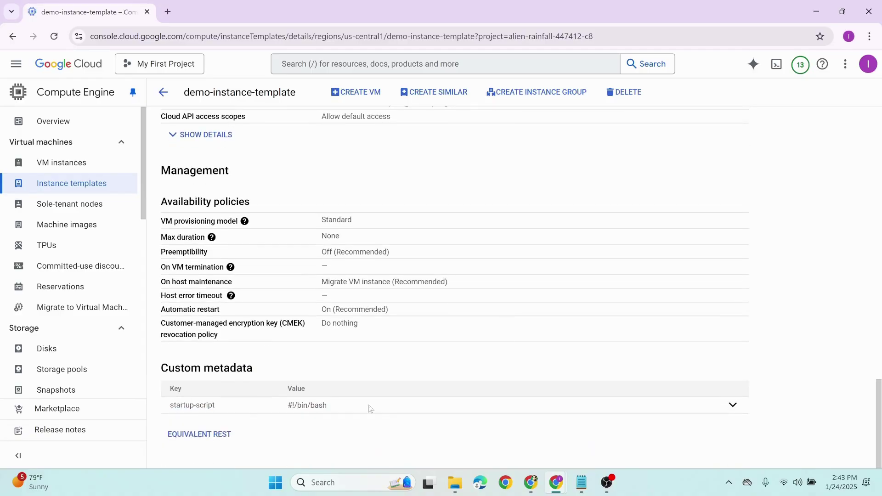
Step: Expand the startup-script value in the template's custom metadata, check the full script and return to the instance templates list
drag(200, 368, 253, 369)
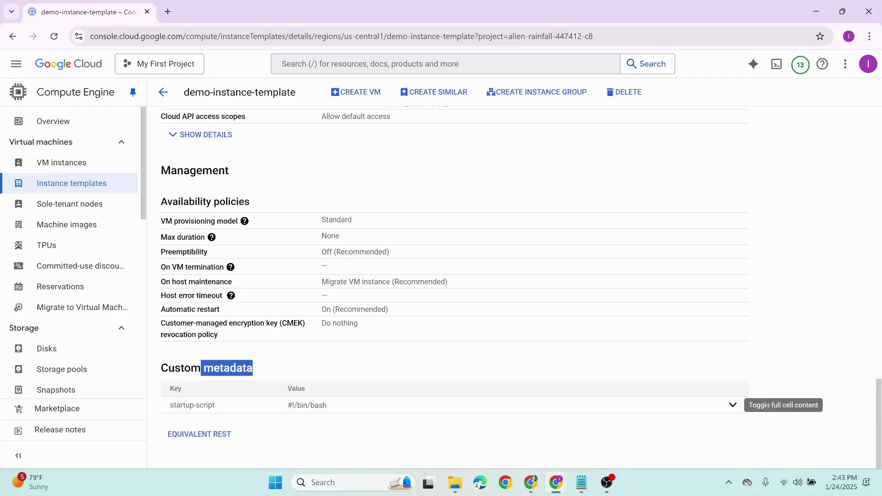
click(732, 405)
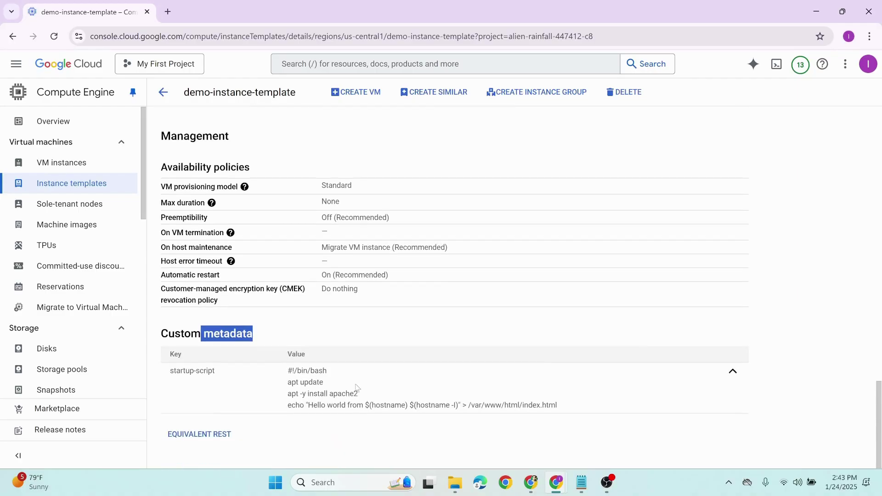
drag(286, 371, 574, 399)
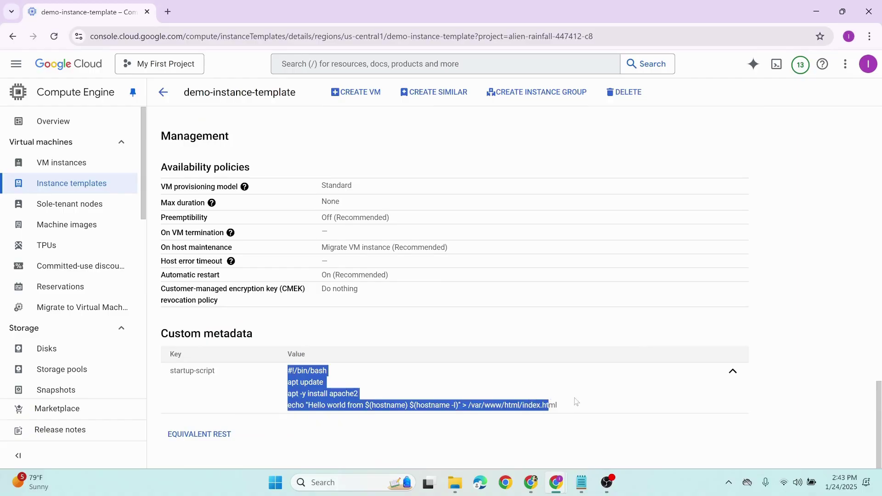
click(574, 400)
scroll(540, 368, up, 10)
scroll(534, 368, up, 10)
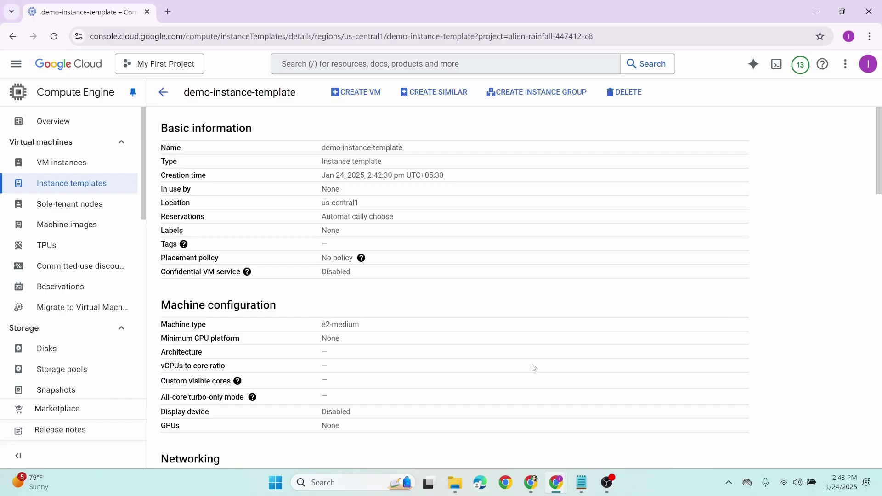
click(163, 92)
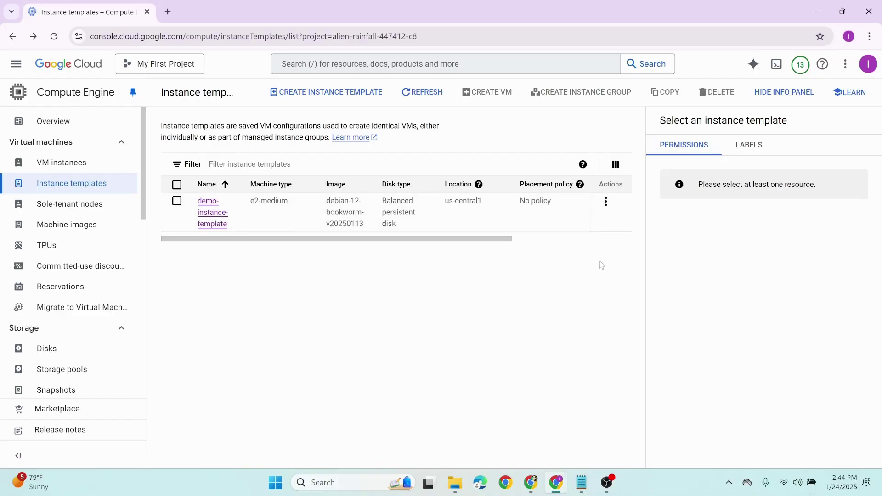
Step: Start creating a VM from demo-instance-template and replace the timestamp at the end of its name with the owner's first name
click(606, 202)
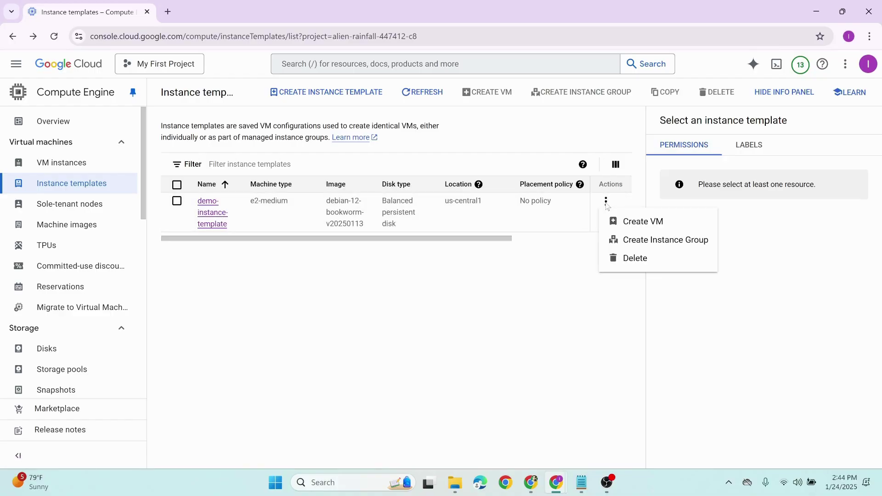
click(626, 222)
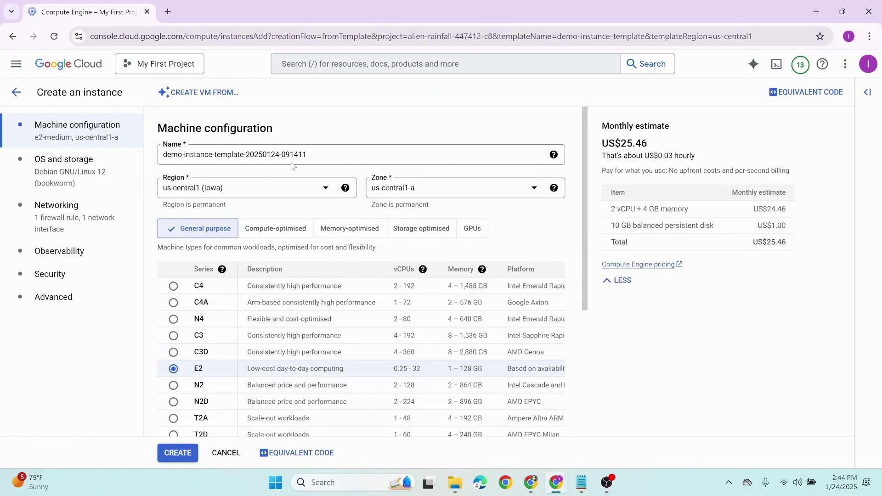
click(323, 155)
key(shift+Left)
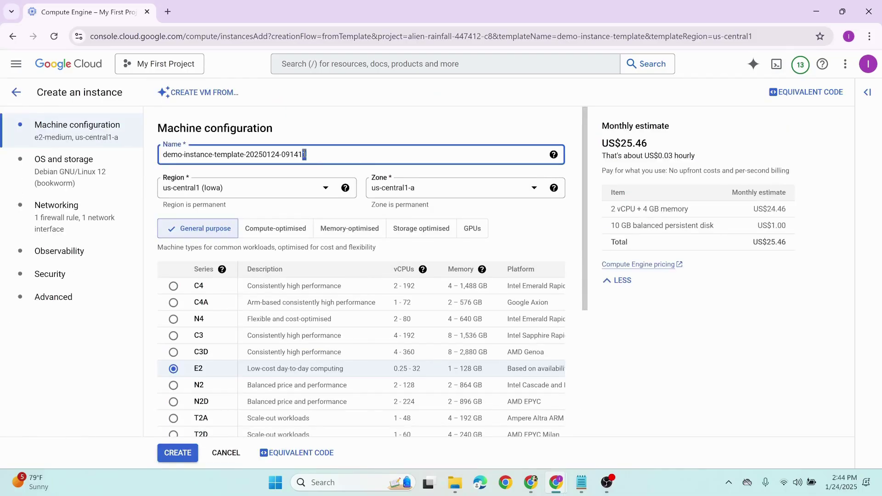
drag(319, 155, 247, 152)
text(imran)
Step: Review the new VM's machine, networking and advanced settings, including the startup script, and create the VM
scroll(277, 290, down, 5)
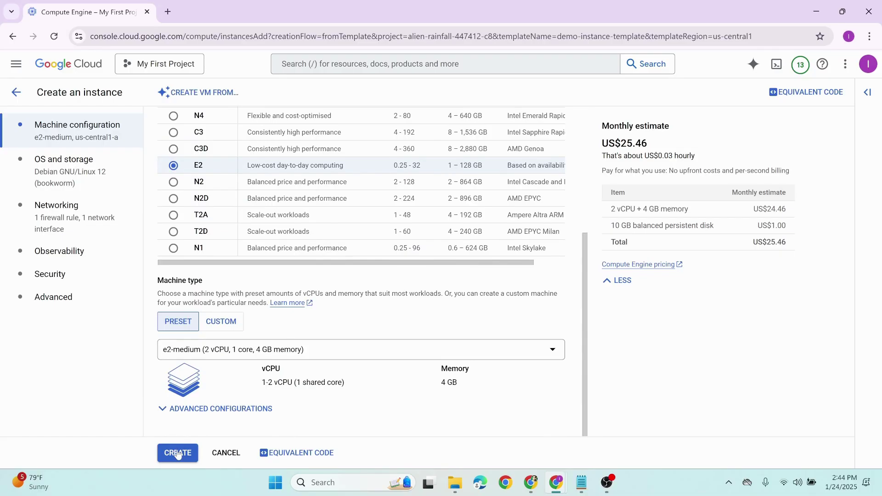
click(72, 219)
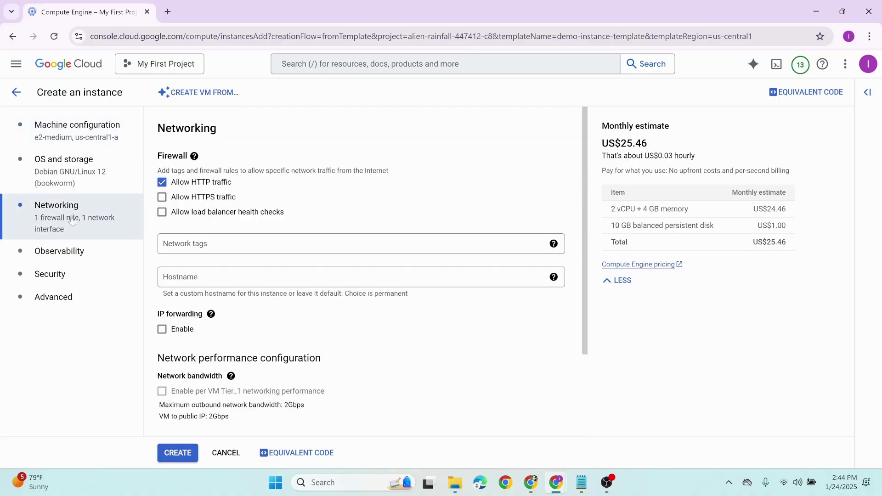
scroll(258, 330, down, 3)
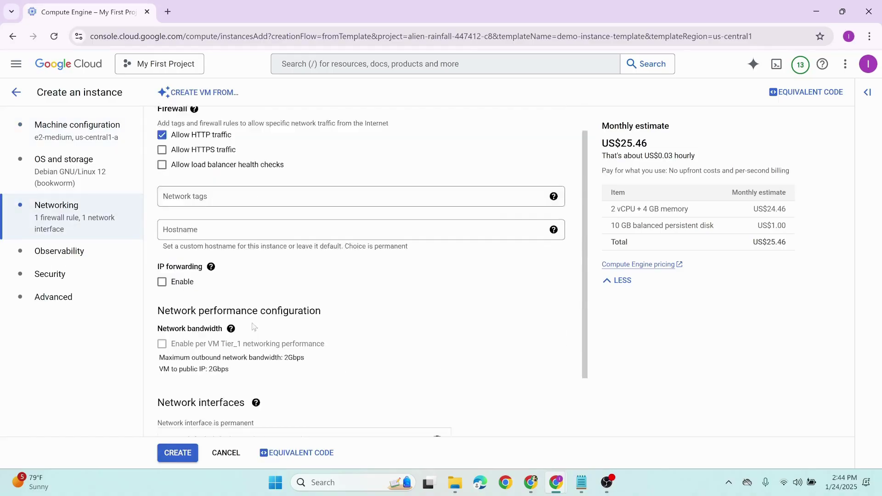
click(27, 296)
scroll(327, 285, down, 5)
scroll(206, 207, up, 3)
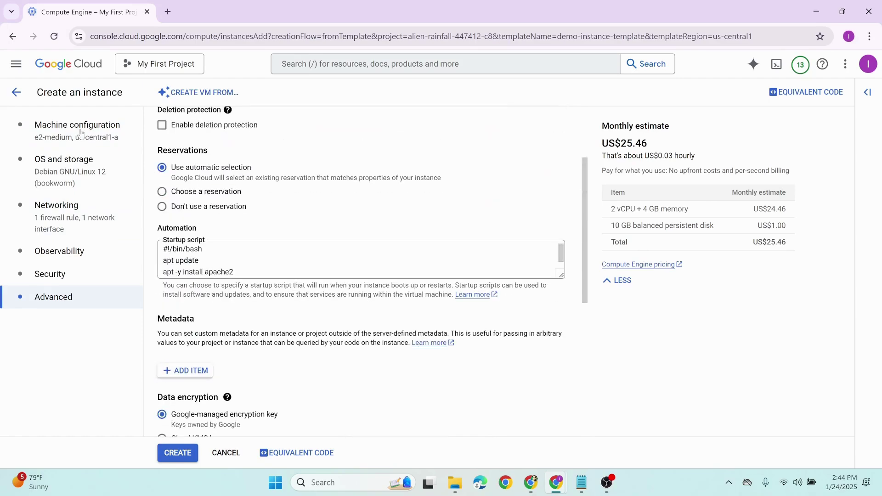
click(166, 455)
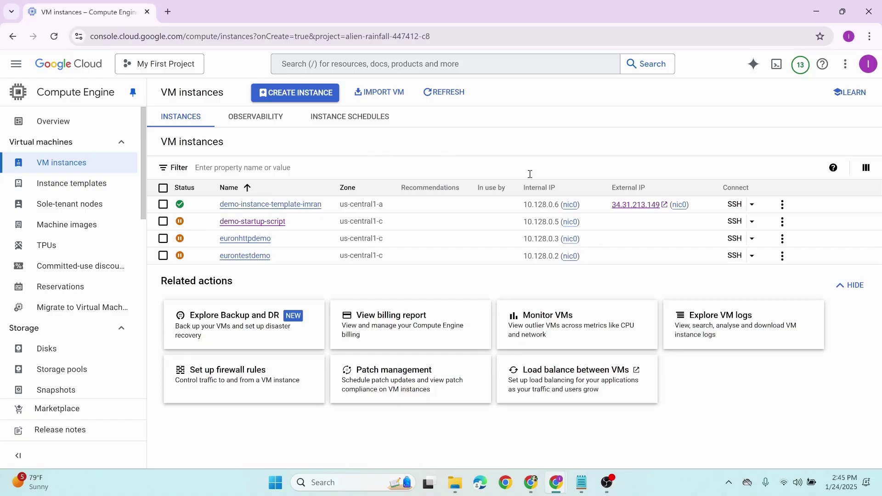
Step: Open the new VM's external IP address in the browser, examine the served web page and close it
click(638, 205)
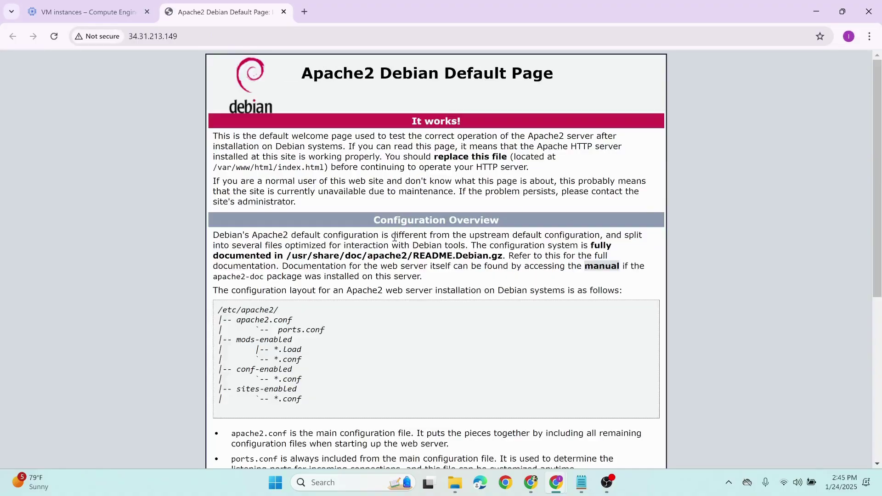
scroll(405, 211, down, 6)
scroll(420, 250, up, 6)
scroll(417, 256, down, 1)
scroll(413, 258, up, 2)
click(284, 13)
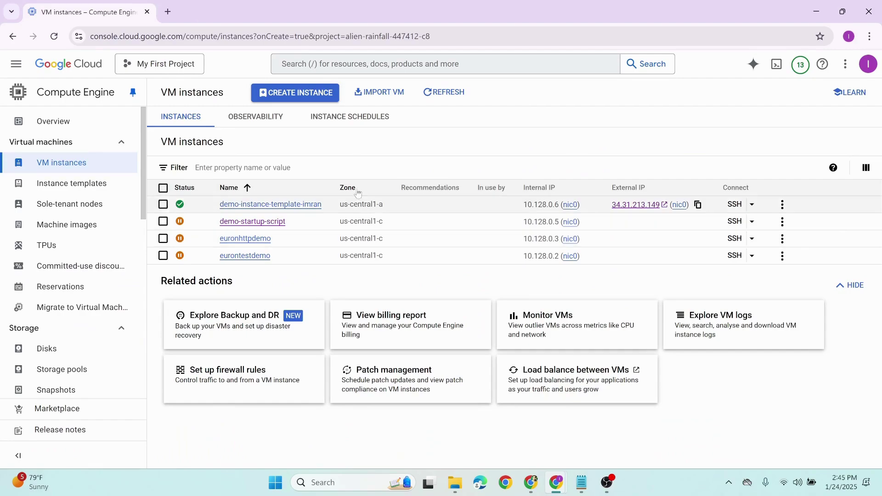
Step: Suspend the running VM created from demo-instance-template in the VM instances list
click(80, 185)
click(82, 164)
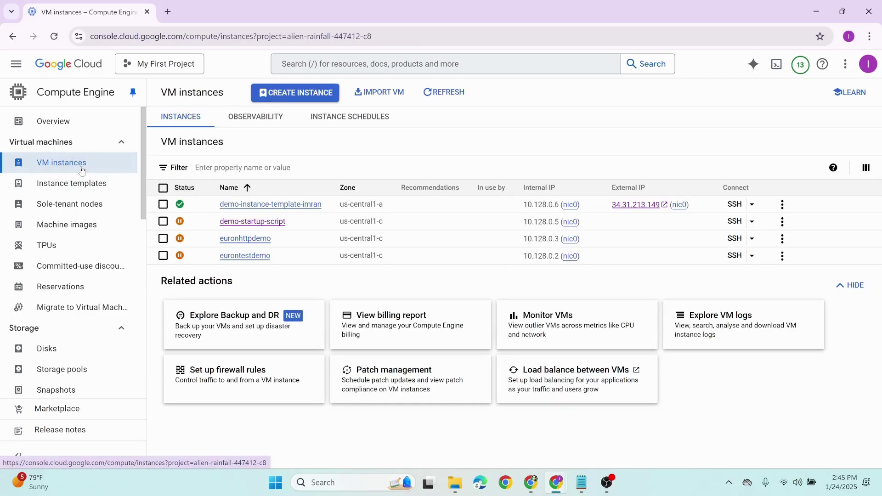
click(163, 204)
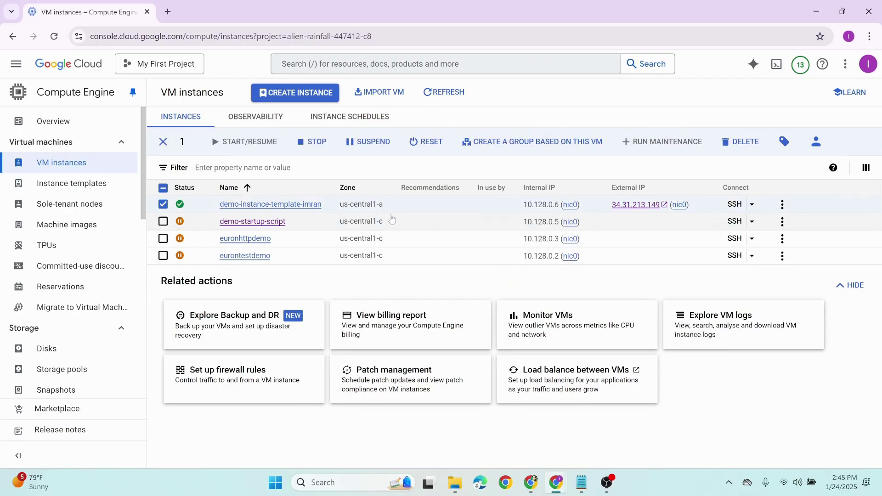
click(782, 205)
click(642, 262)
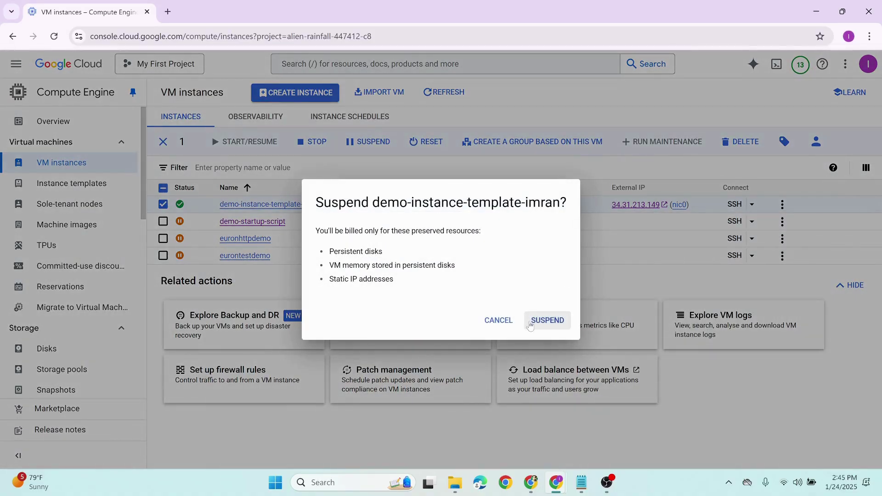
click(541, 319)
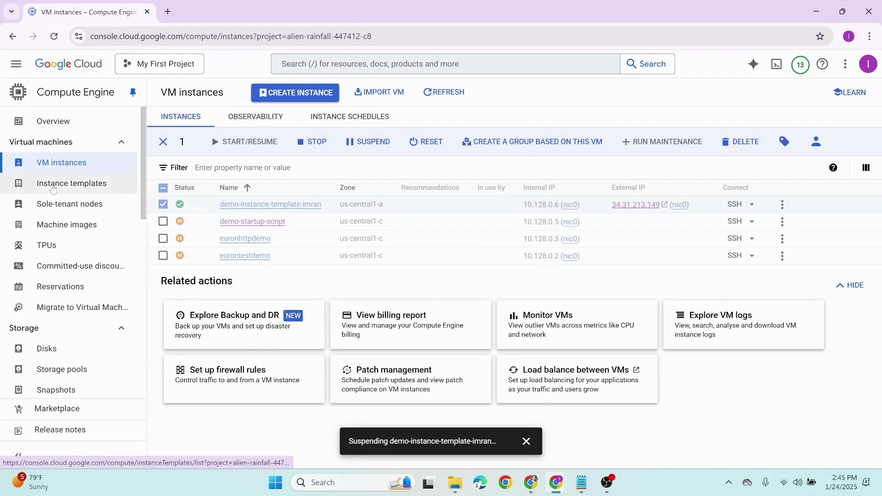
Step: Delete demo-instance-template from the instance templates, entering "delete" as the confirmation text
click(71, 183)
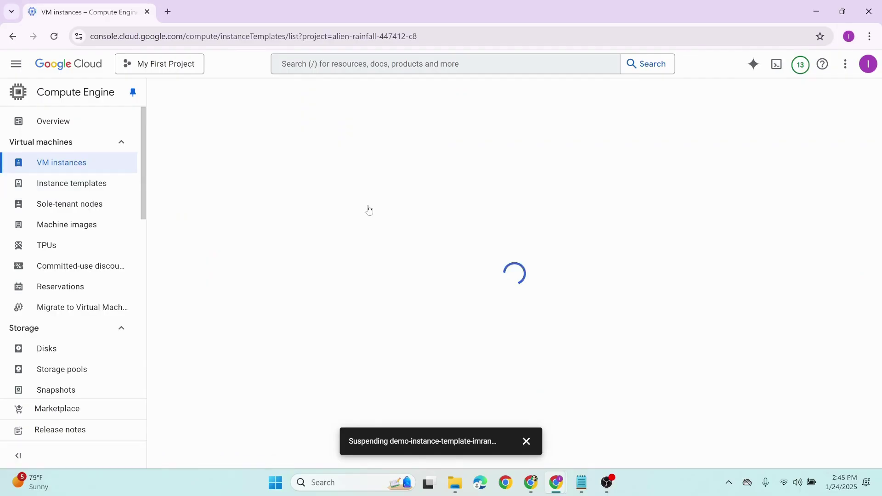
click(177, 200)
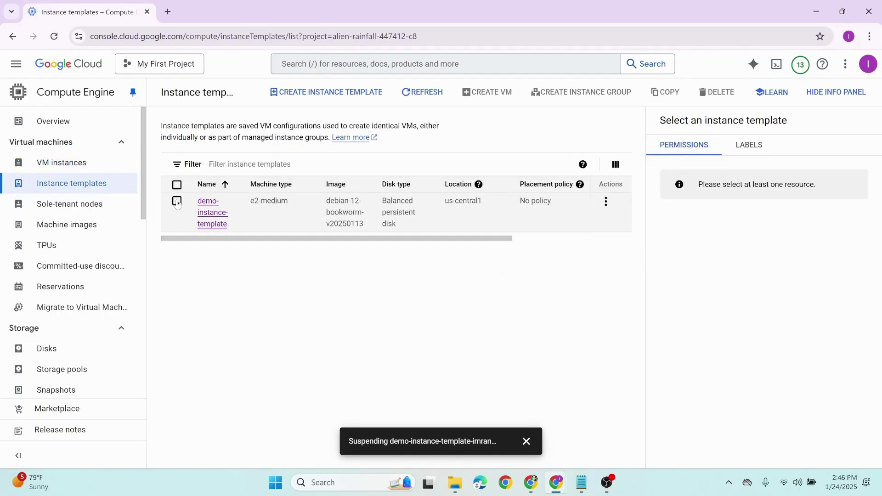
click(602, 206)
click(605, 202)
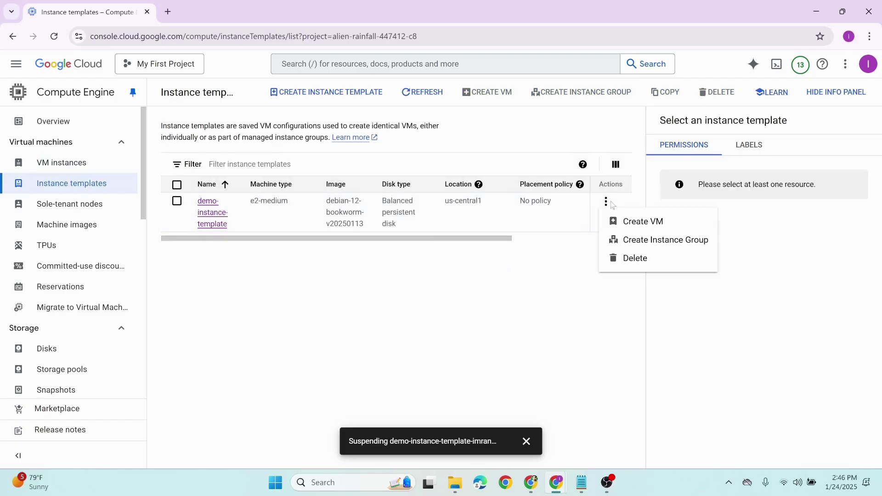
click(634, 257)
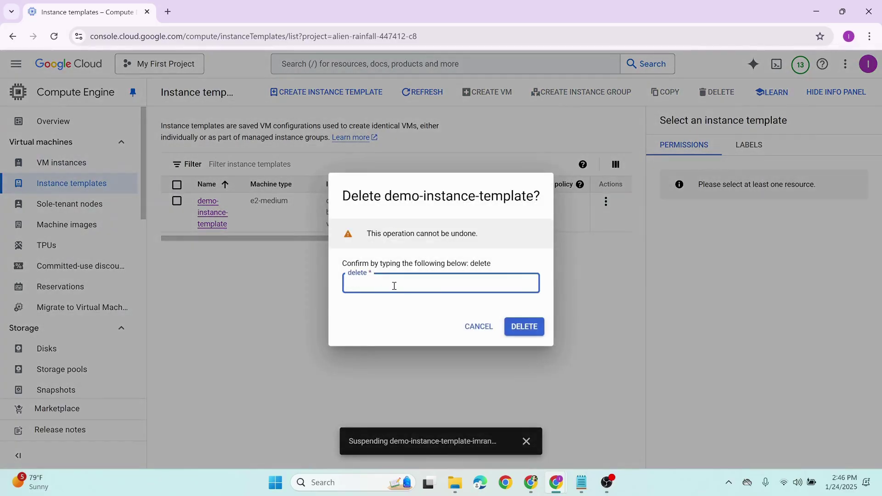
text(delte)
key(BackSpace)
key(BackSpace)
key(BackSpace)
text(lete)
click(524, 326)
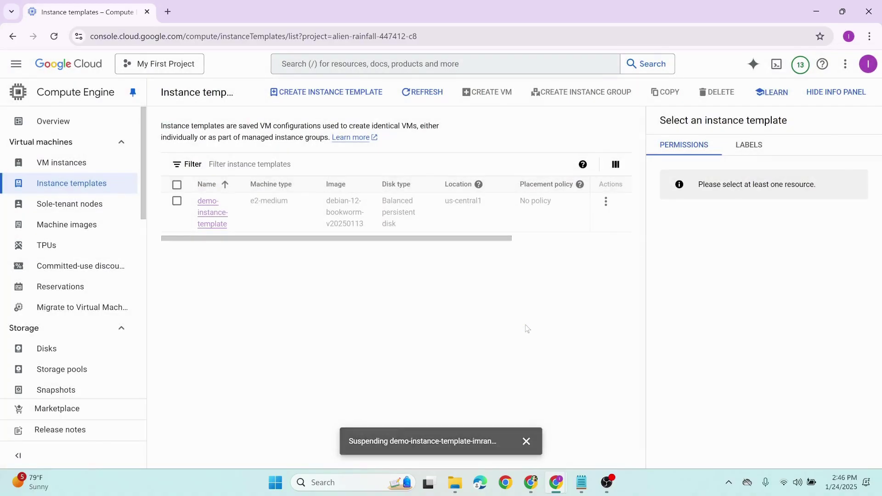